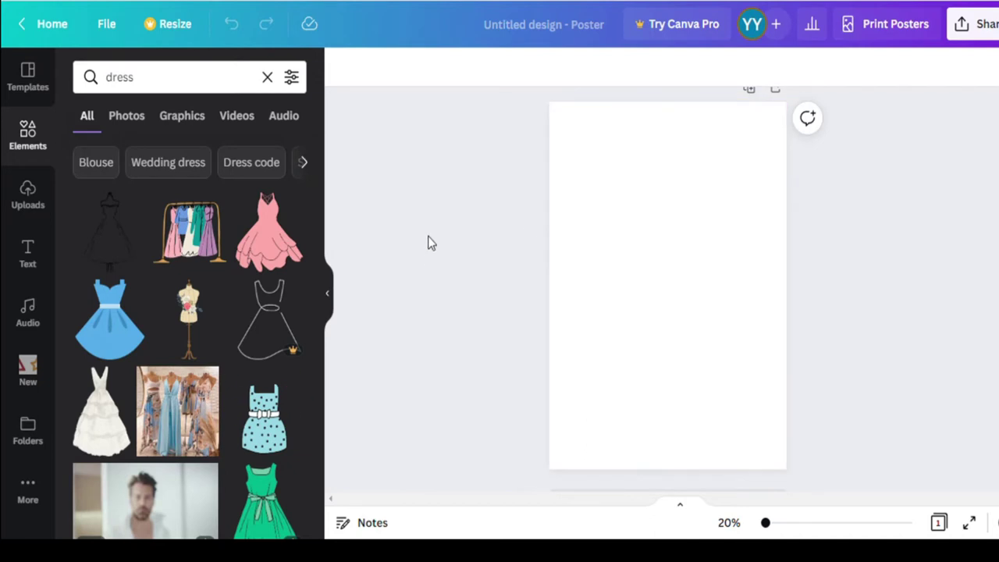
- Add the pointed-bottom banner shape from the Lines & Shapes collection to the blank poster
click(41, 148)
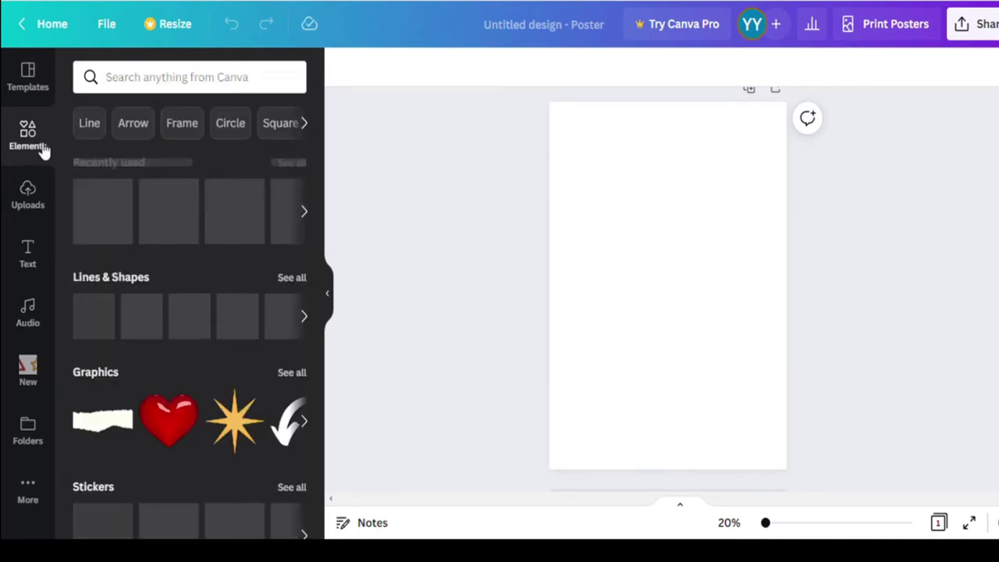
click(291, 279)
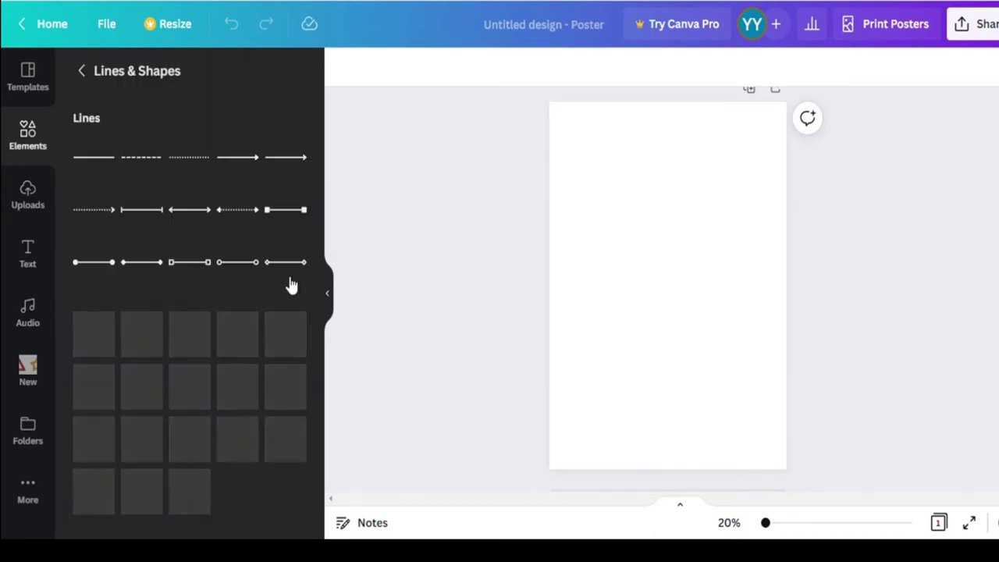
scroll(293, 283, down, 1)
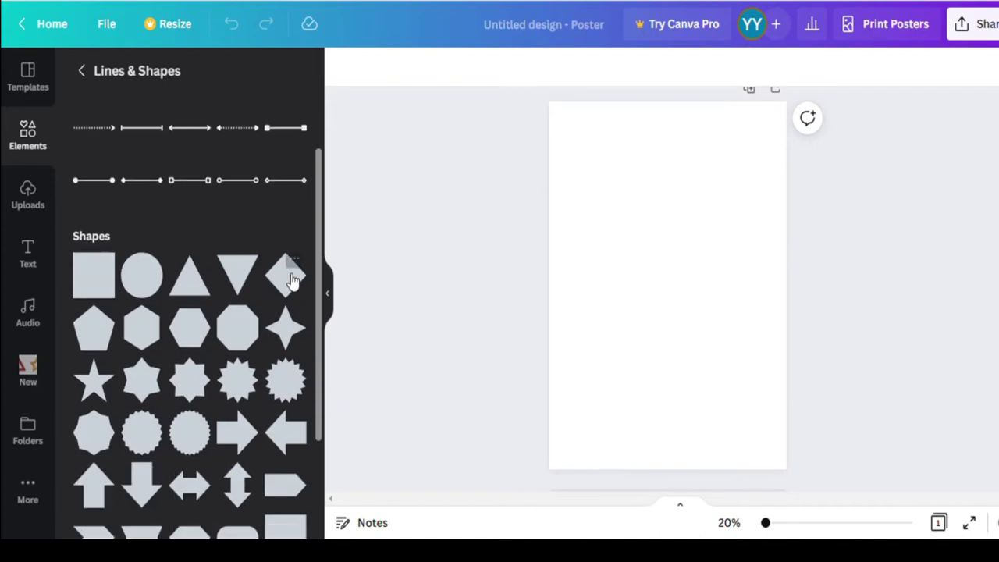
scroll(291, 281, down, 4)
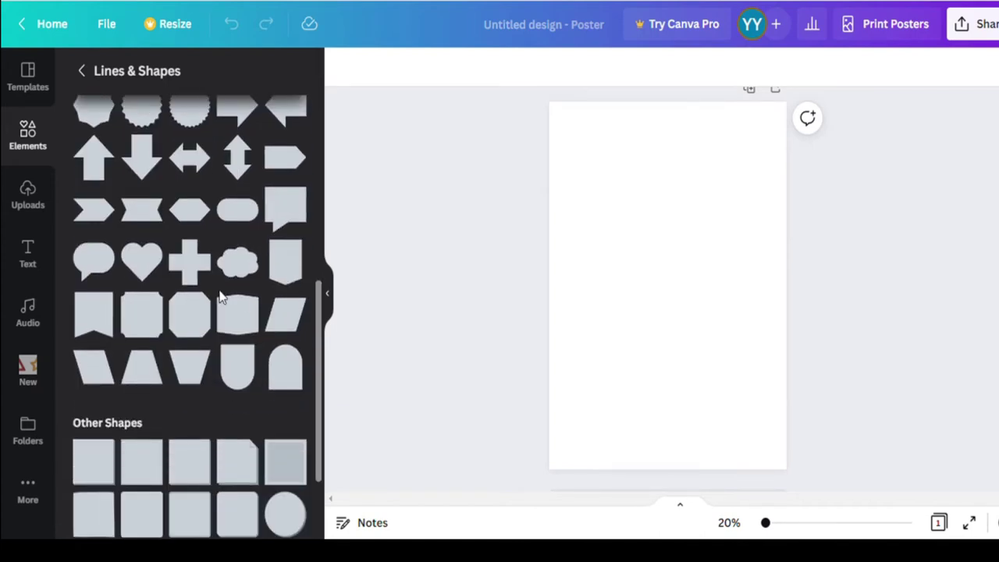
click(281, 282)
- Turn the grey banner shape to point right, place it against the page's left edge, and stretch it over most of the page height
drag(669, 357, 727, 294)
drag(642, 286, 673, 367)
drag(624, 215, 624, 149)
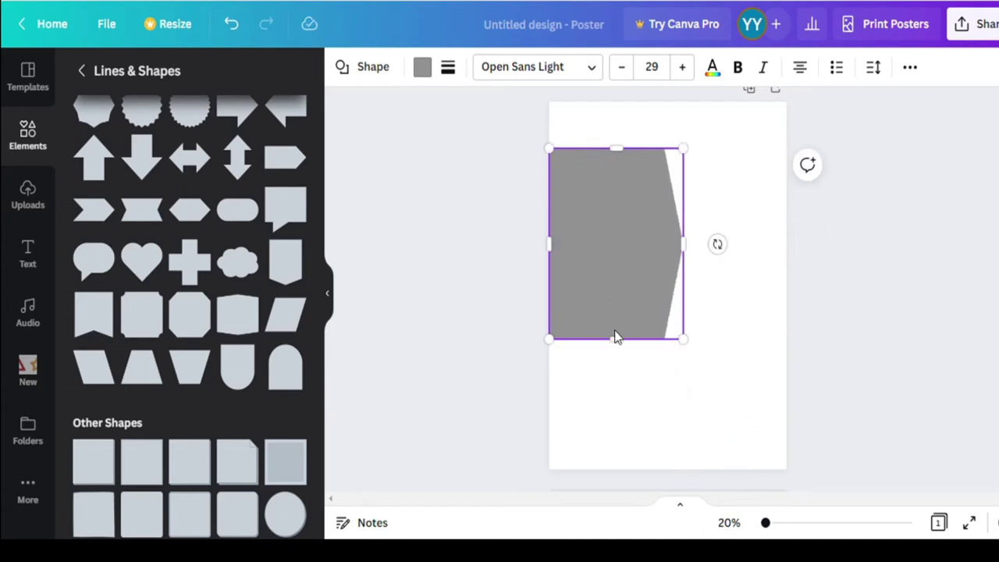
drag(617, 338, 617, 426)
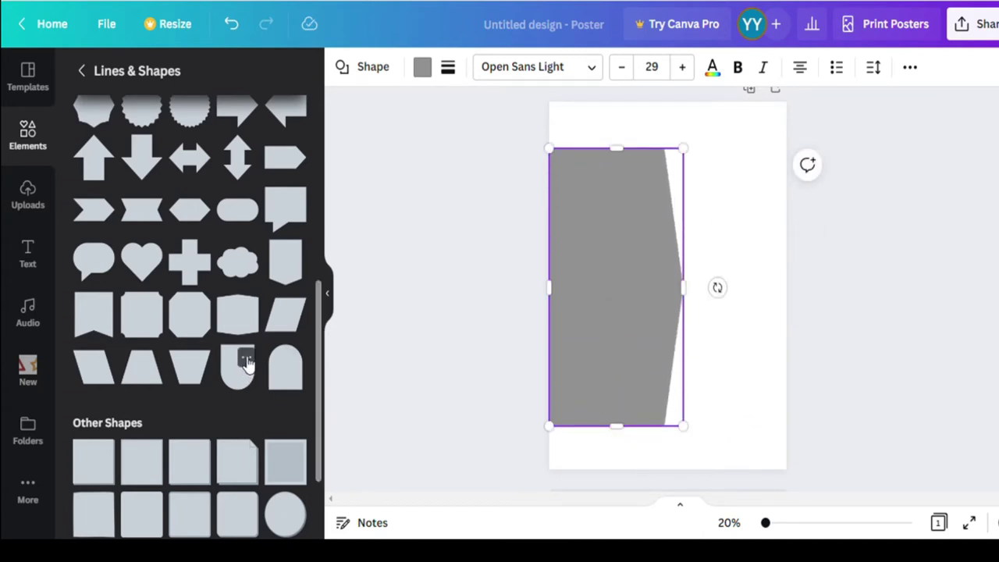
- Flip the banner shape to point left, move it against the page's right edge, and enlarge it slightly
scroll(195, 392, up, 1)
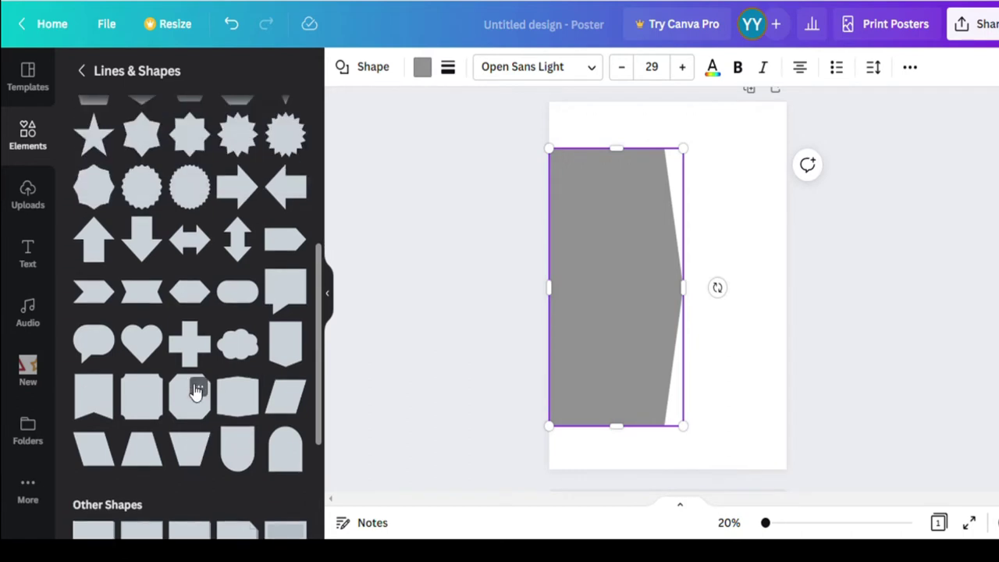
scroll(195, 392, up, 1)
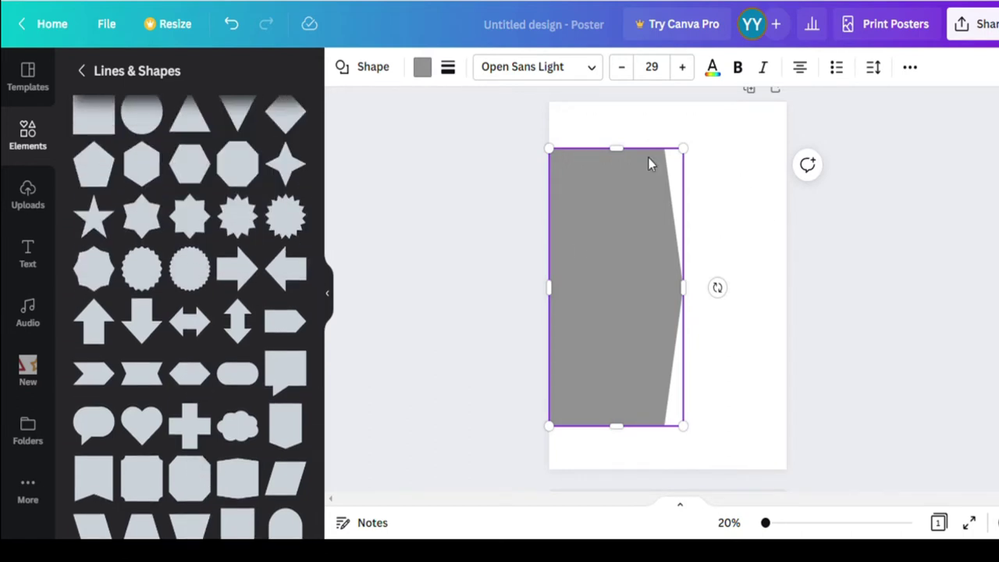
drag(717, 288, 520, 296)
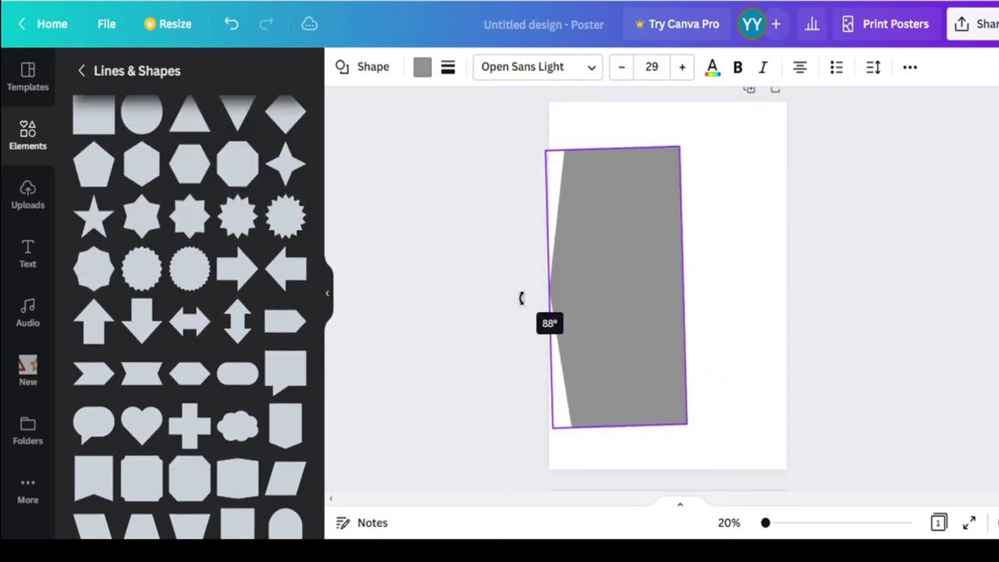
drag(631, 273, 748, 239)
drag(647, 392, 667, 414)
drag(743, 335, 743, 360)
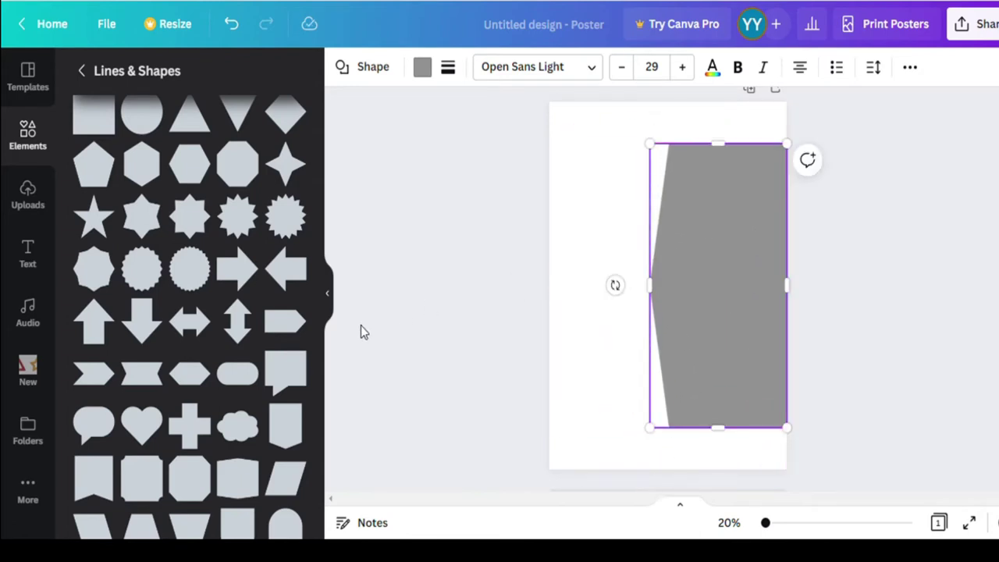
- Add a notched chevron shape on the page's left side and enlarge it, leaving a narrow gap beside the pointed banner shape
click(117, 387)
drag(657, 341, 580, 415)
drag(601, 303, 618, 283)
click(859, 276)
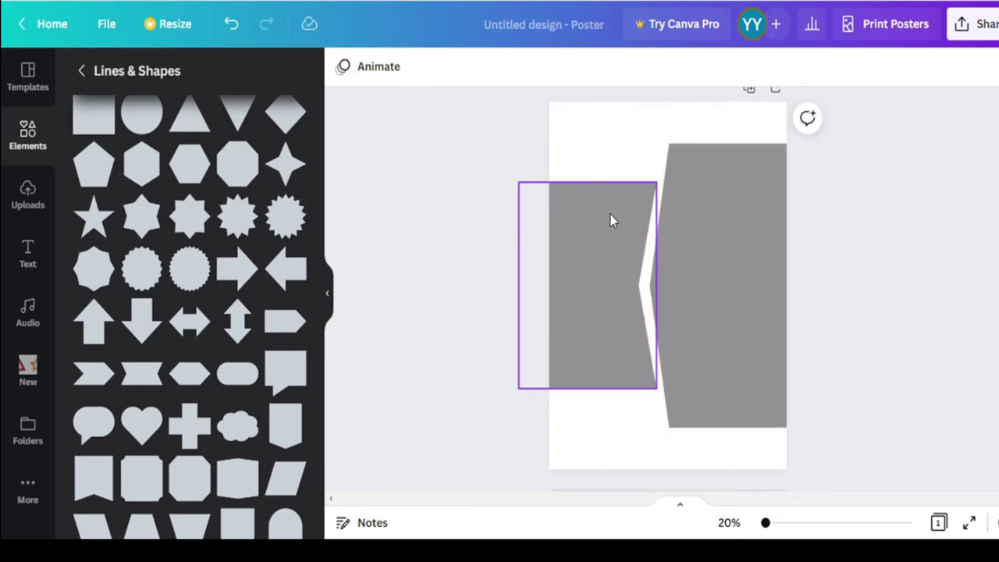
click(611, 218)
drag(595, 196, 596, 226)
click(892, 287)
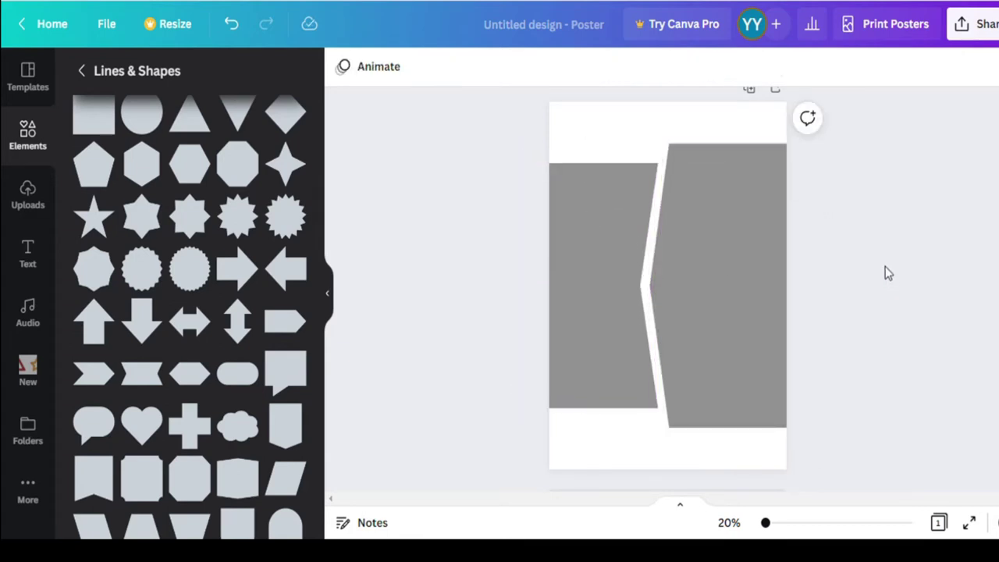
- Recolour the pointed shape on the page's right side to light purple #BF7EF1
click(697, 222)
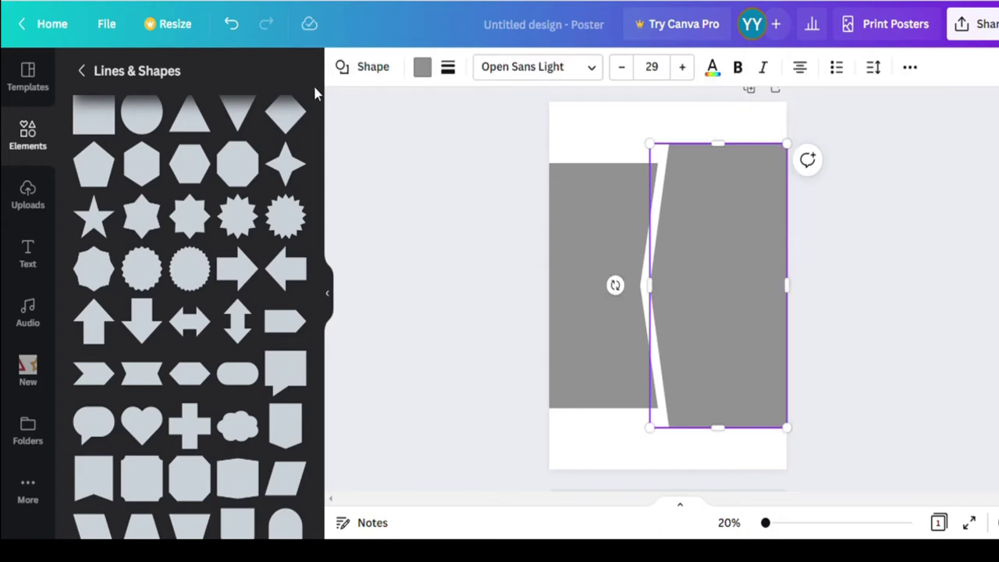
click(607, 220)
click(422, 67)
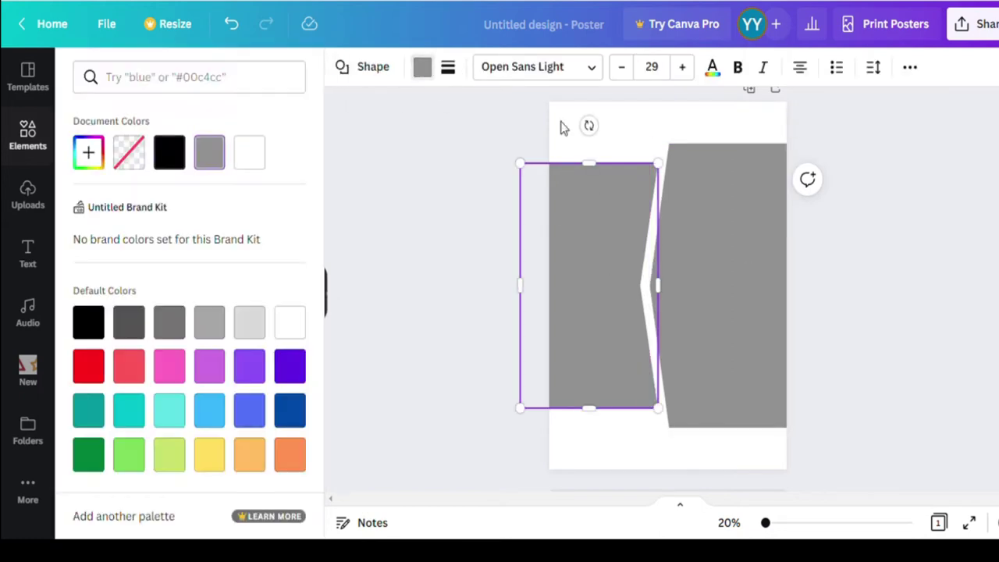
key(Tab)
click(249, 366)
click(88, 153)
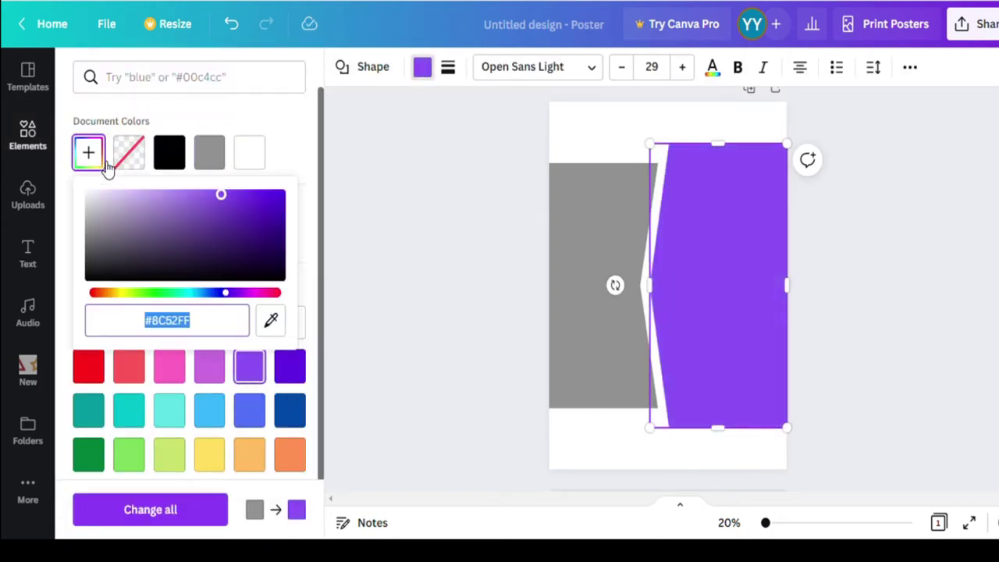
drag(249, 295, 233, 292)
drag(199, 205, 183, 201)
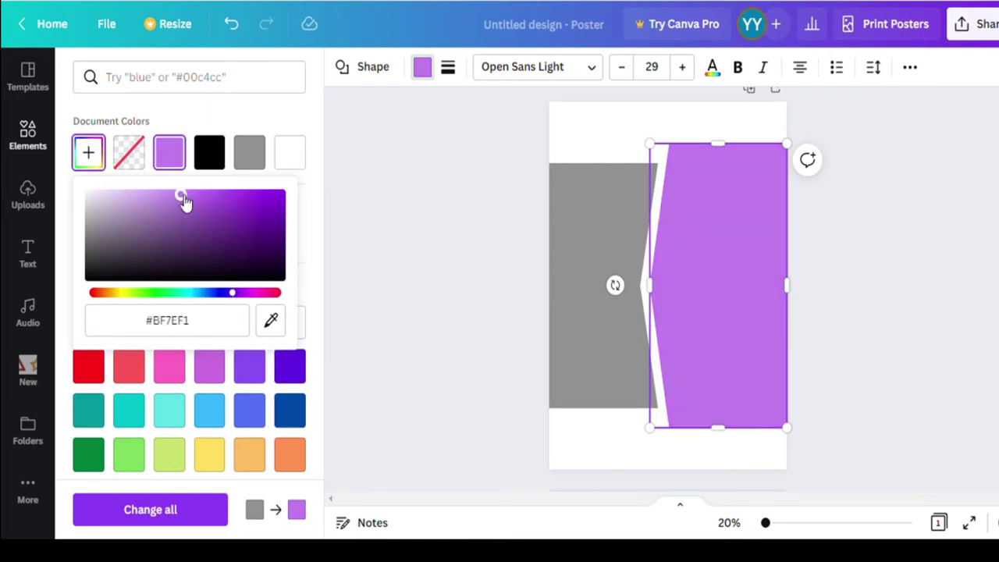
- Fill the notched chevron on the page's left side with black
click(620, 208)
click(210, 153)
click(396, 248)
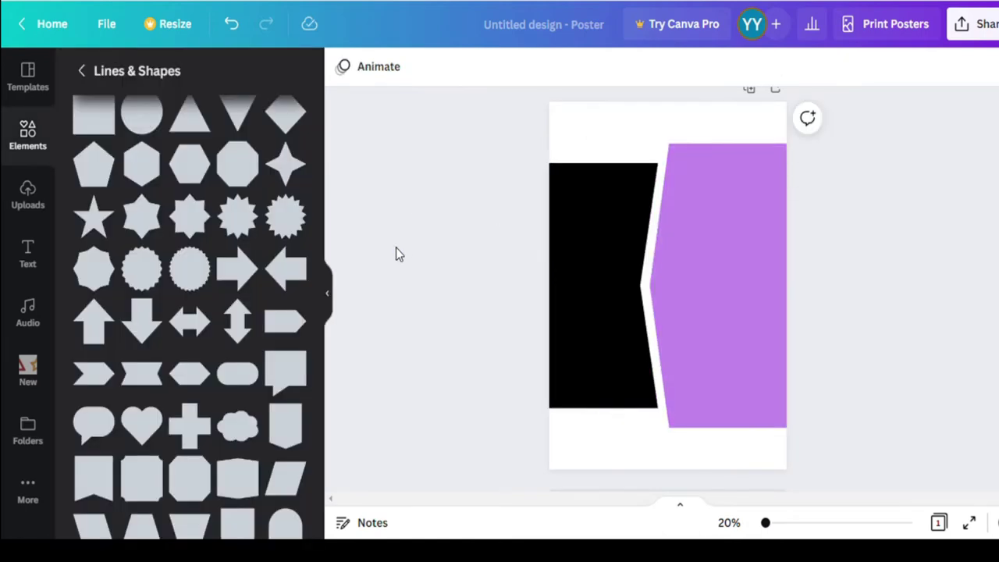
- Widen the black chevron to close the white gap next to the purple shape
scroll(338, 187, down, 1)
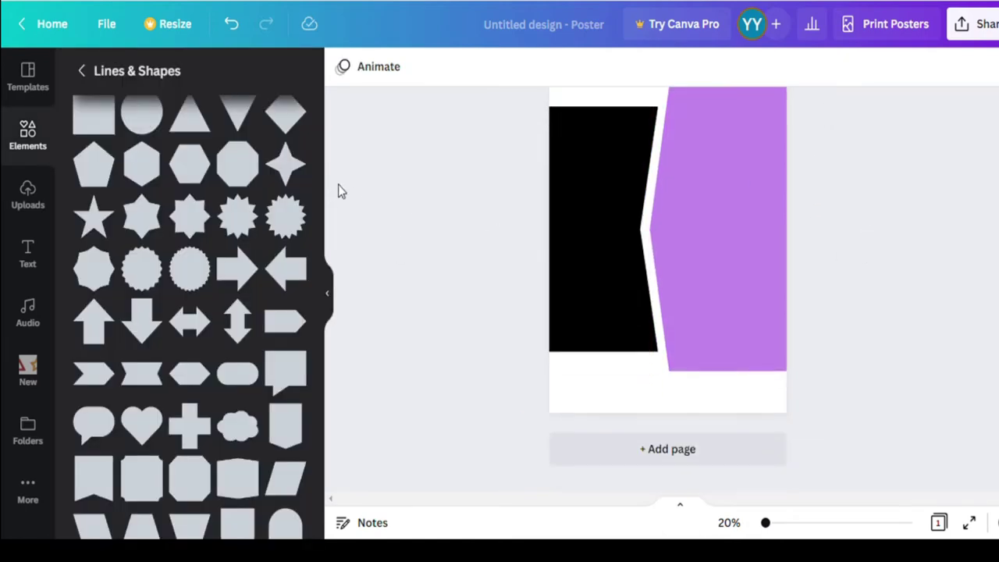
scroll(453, 209, up, 2)
scroll(207, 375, down, 2)
scroll(207, 374, up, 2)
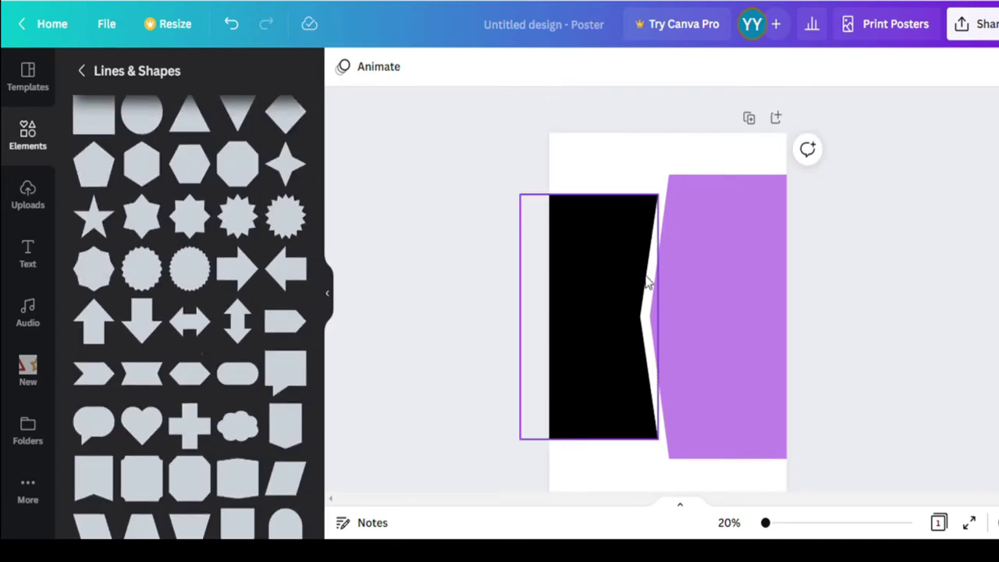
click(653, 312)
mouse_move(660, 318)
mouse_down()
mouse_move(671, 328)
mouse_move(668, 320)
mouse_up()
click(874, 331)
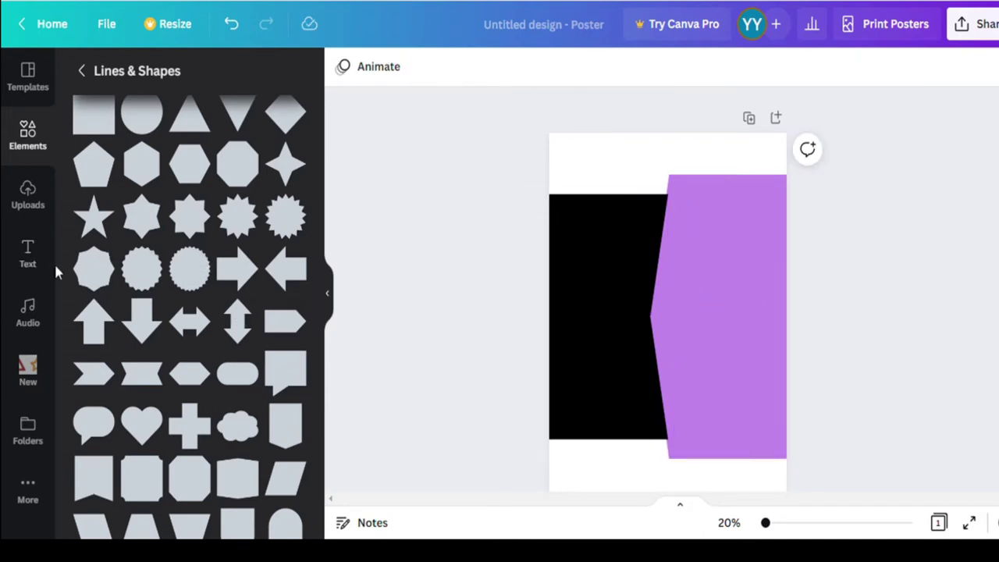
- Search the elements for "torn paper" and add the free off-white torn paper piece to the poster
click(38, 154)
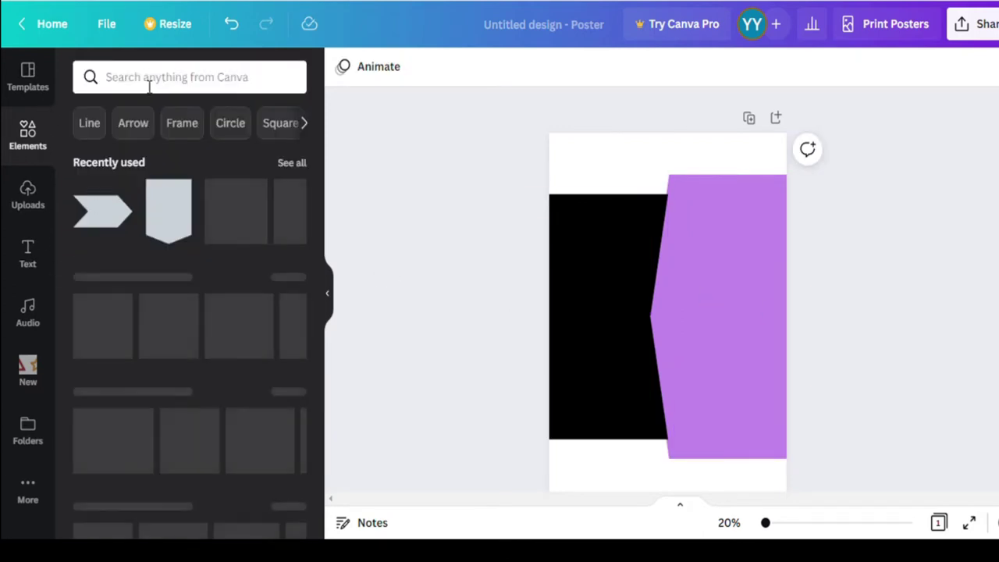
click(150, 78)
text(torn paper)
key(Return)
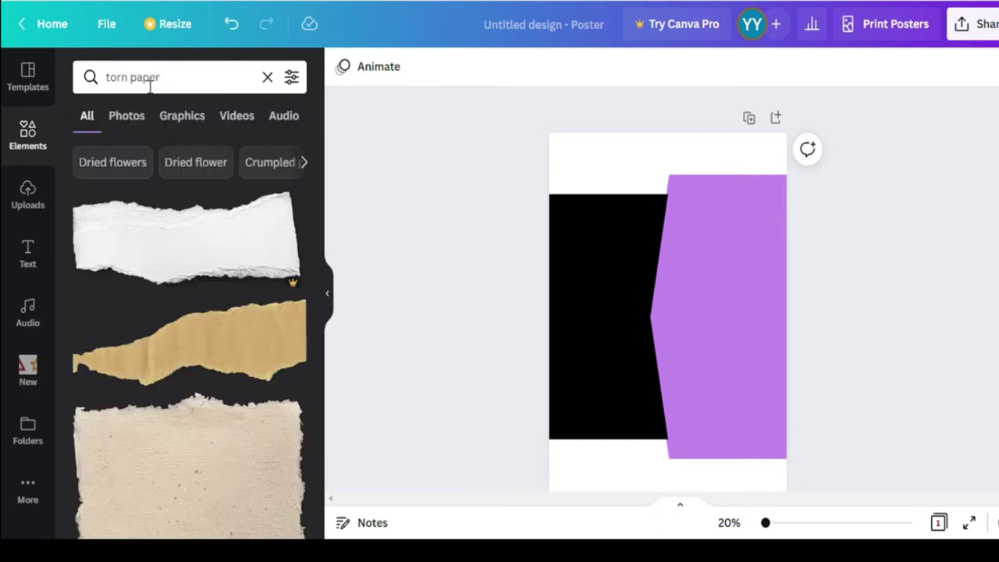
scroll(222, 252, down, 10)
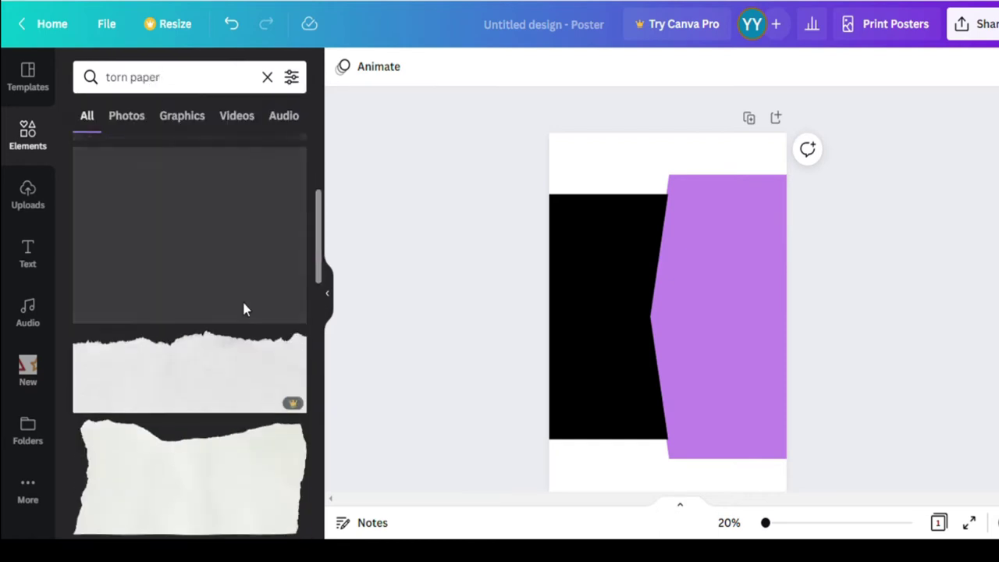
click(253, 341)
- Move the torn paper onto the purple shape's upper edge and shrink it to about that shape's width
drag(667, 401, 699, 196)
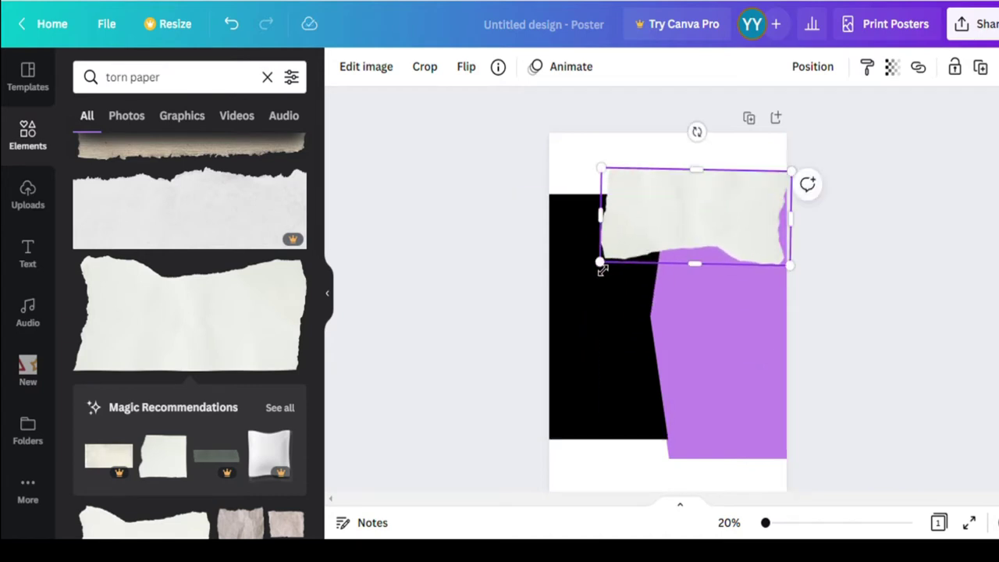
drag(602, 269, 670, 208)
click(805, 183)
click(827, 279)
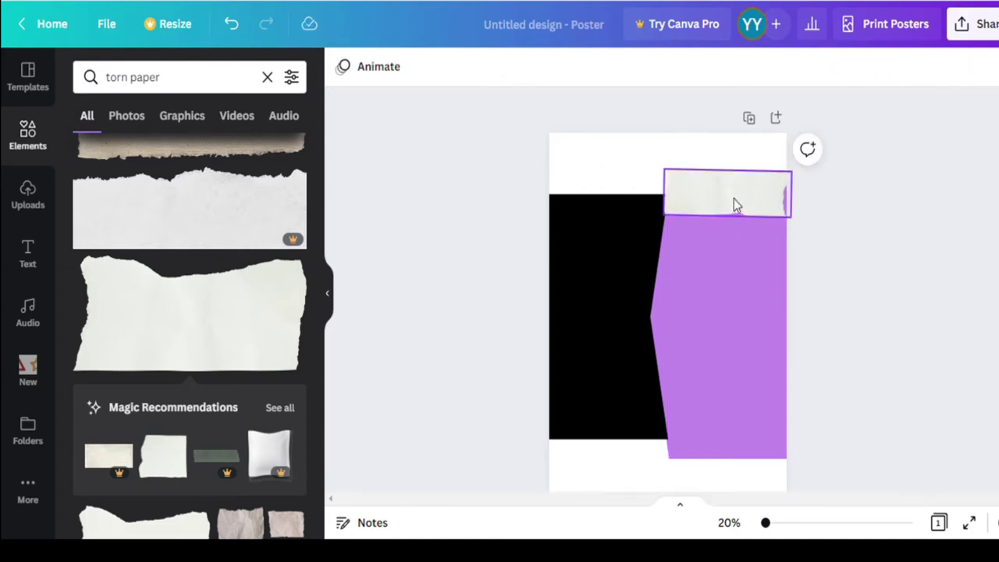
- Move the torn paper over the black chevron's upper edge and extend it past the page's left edge
drag(734, 205, 625, 200)
click(907, 286)
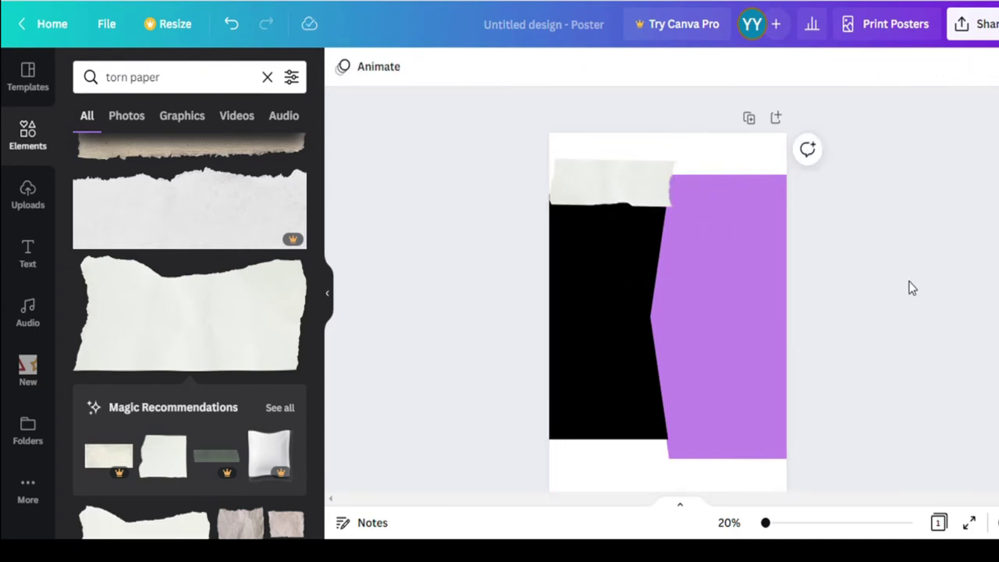
click(603, 173)
drag(550, 182, 540, 183)
click(883, 244)
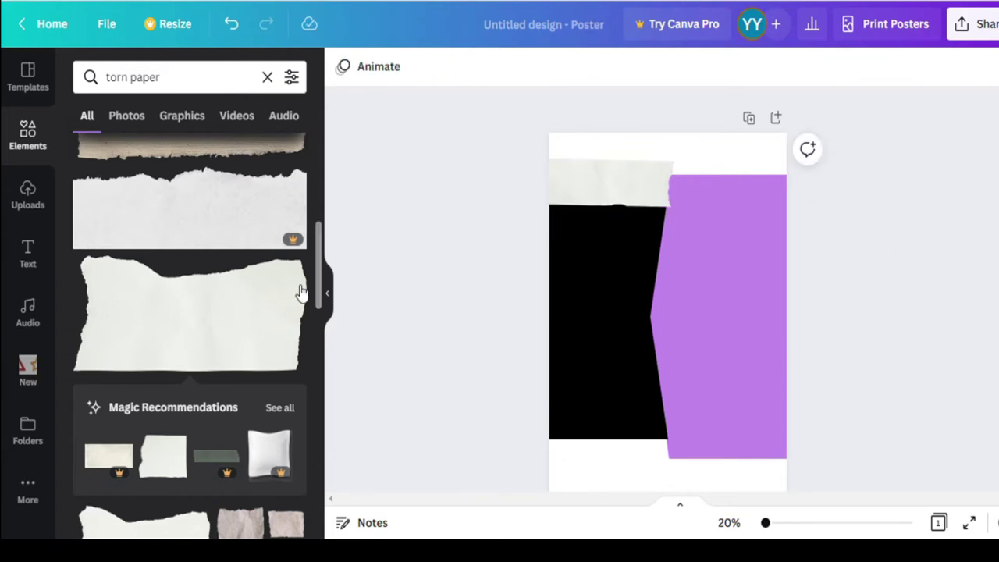
- Delete the torn paper piece from the poster
drag(630, 190, 617, 183)
key(Delete)
click(675, 245)
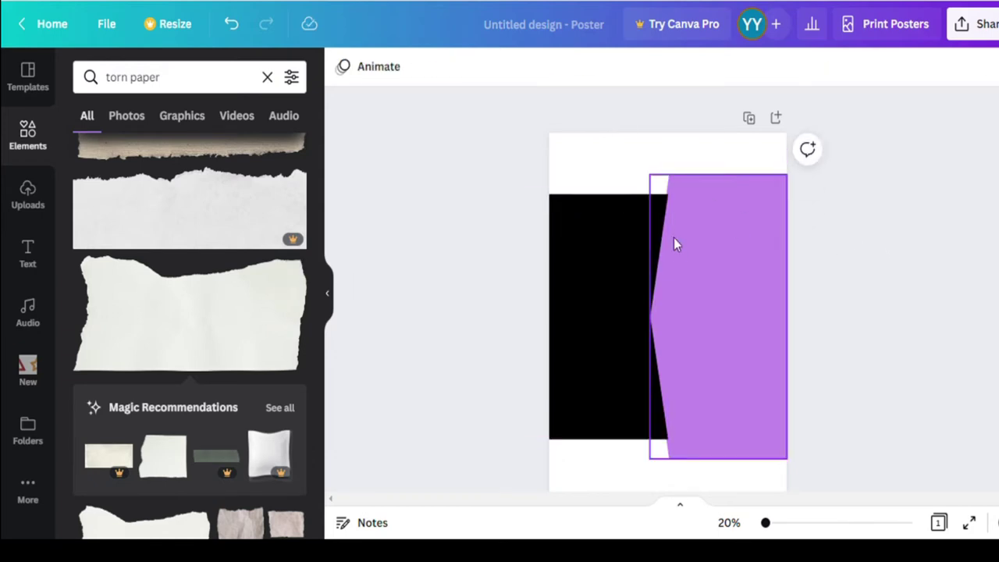
scroll(681, 246, down, 2)
scroll(296, 304, down, 6)
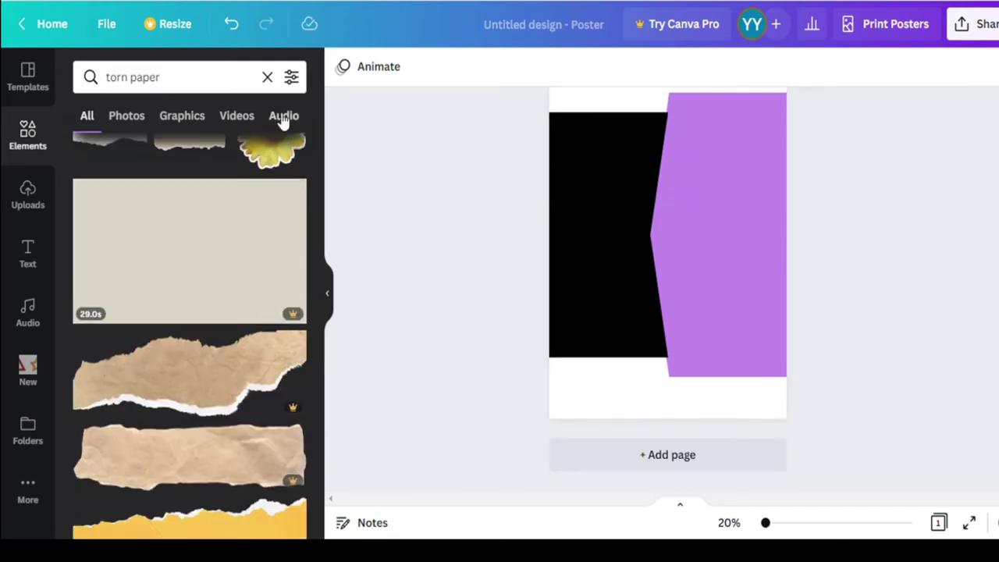
- Search the elements for "dress" and add the white tiered dress to the poster
click(268, 77)
scroll(474, 289, up, 2)
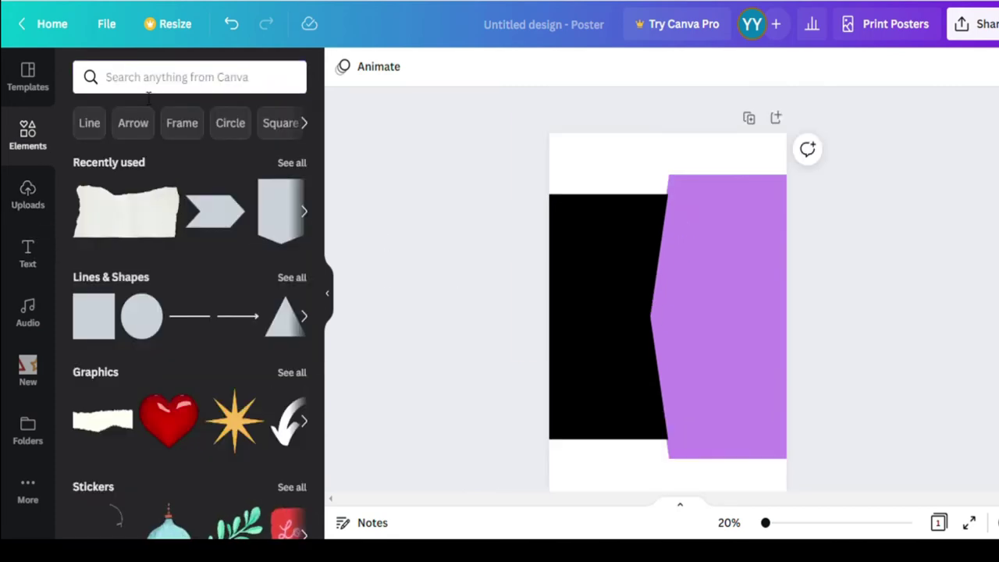
click(179, 83)
text(dress)
key(Return)
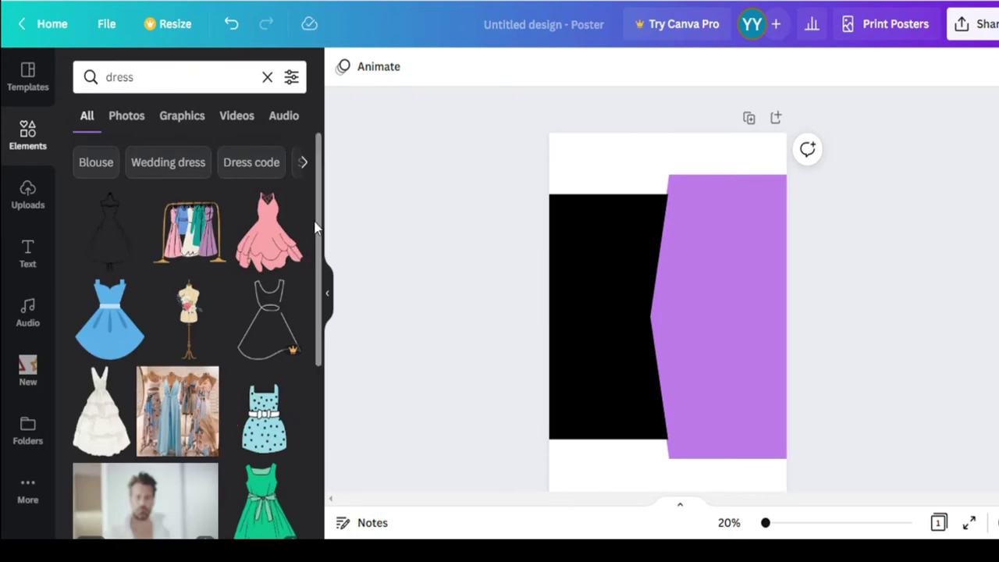
click(113, 405)
- Scale the white dress down and fit it within the purple shape, reaching close to the page's right edge
drag(662, 314, 639, 317)
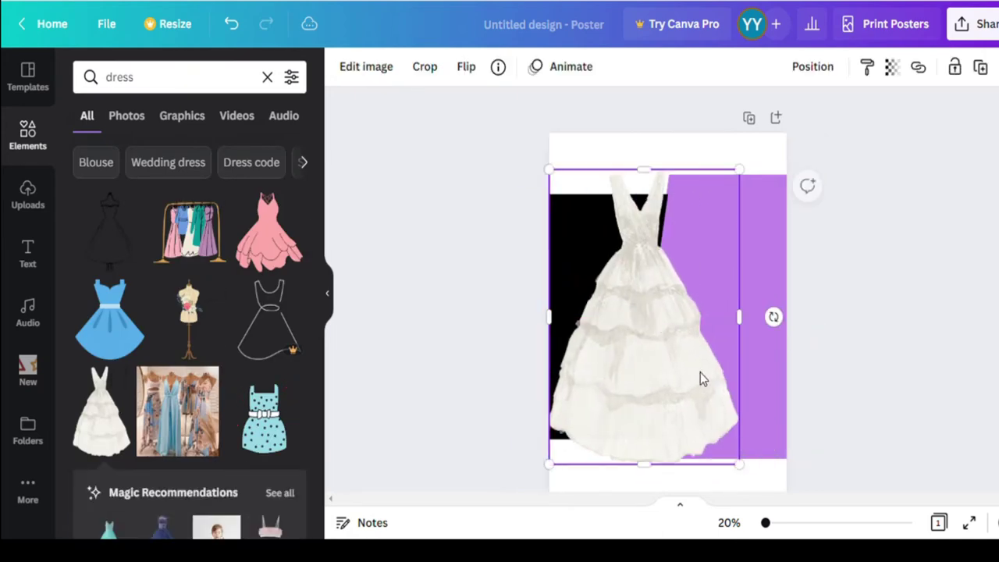
drag(739, 461, 658, 337)
drag(593, 267, 718, 312)
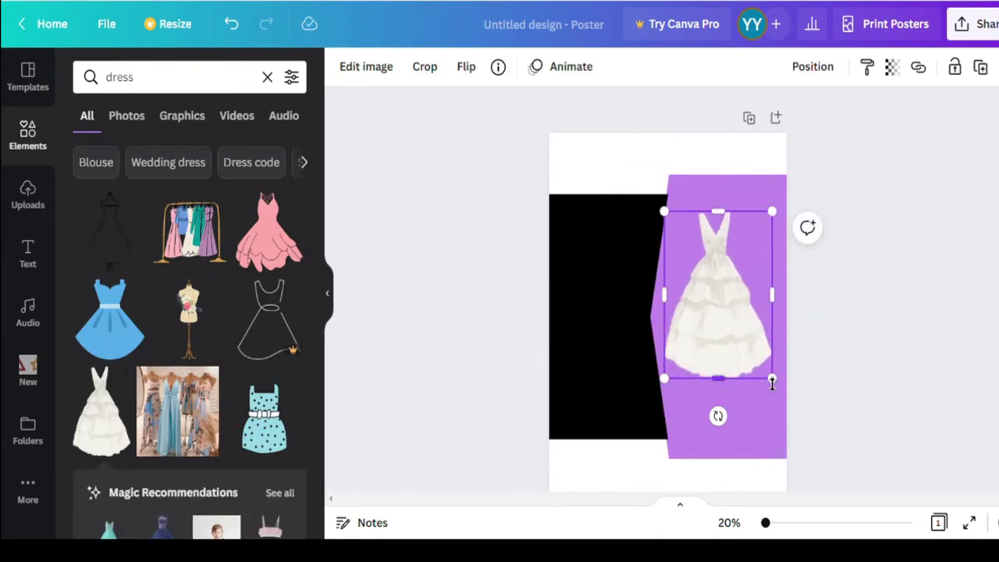
drag(773, 380, 787, 400)
drag(720, 359, 714, 335)
drag(778, 373, 785, 384)
drag(737, 343, 737, 356)
- Widen the purple shape toward the black chevron so that their edges overlap
click(660, 330)
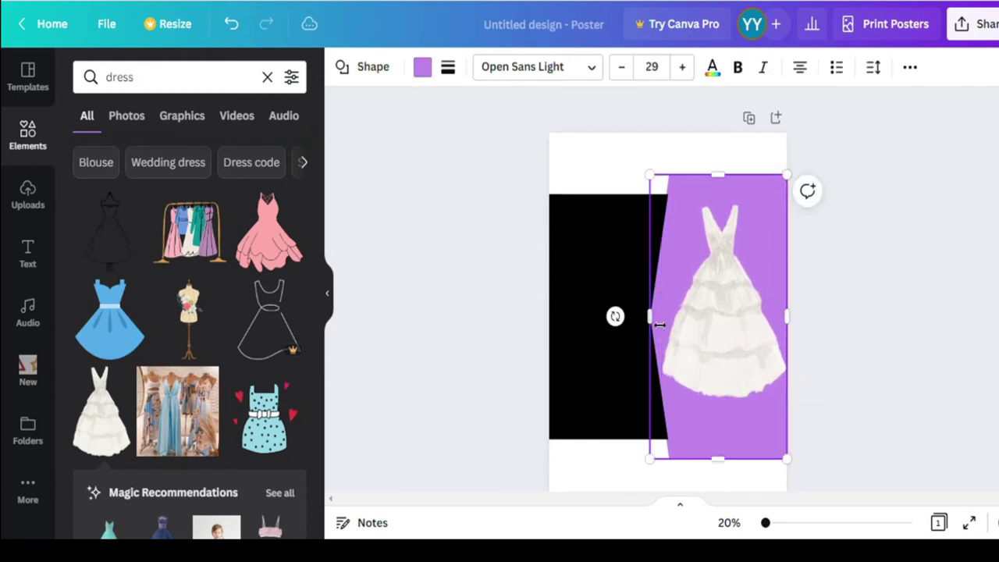
drag(657, 328, 646, 329)
click(617, 281)
click(723, 310)
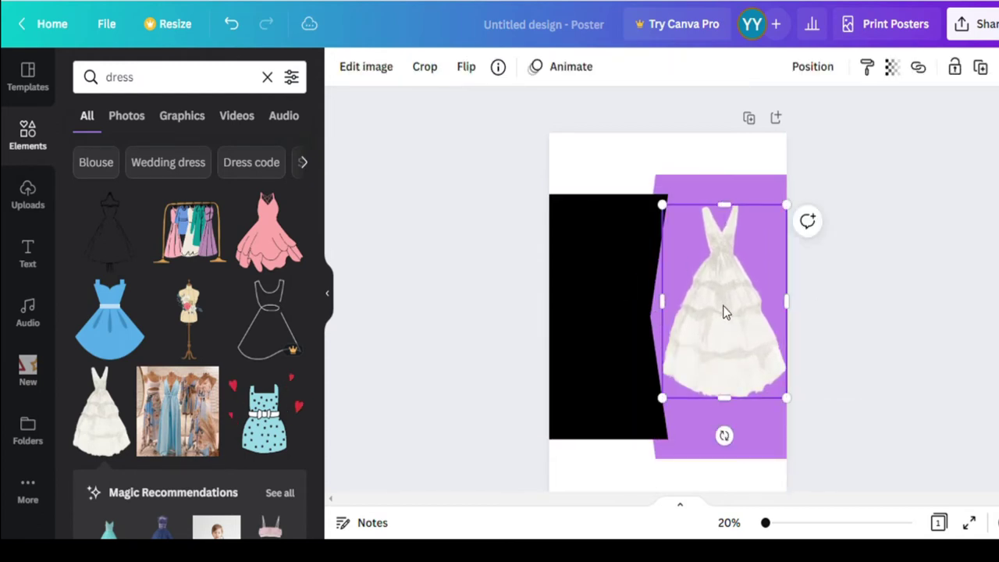
- Nudge the white dress away from the page's right edge and scale it down slightly within the purple shape
click(876, 325)
click(747, 301)
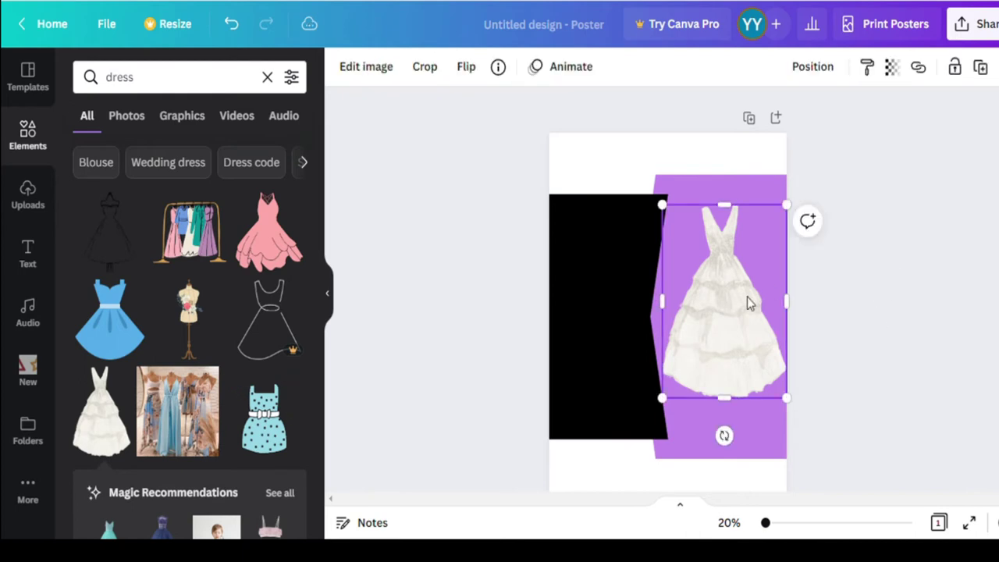
click(835, 299)
click(663, 394)
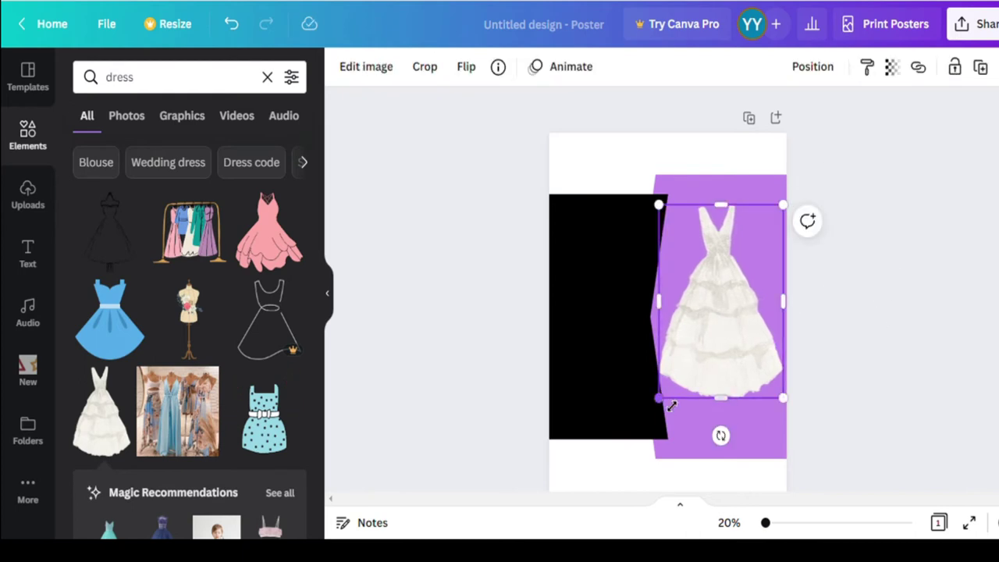
drag(661, 399, 670, 401)
click(850, 408)
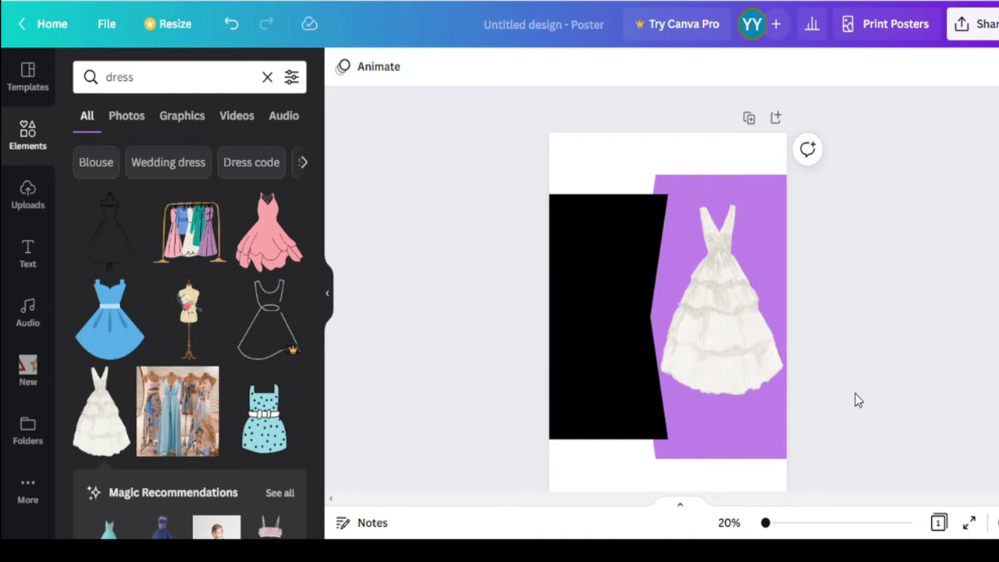
- Search the elements for "torn paper" and look through the results for a piece to use on the poster
double_click(121, 77)
text(torn paper)
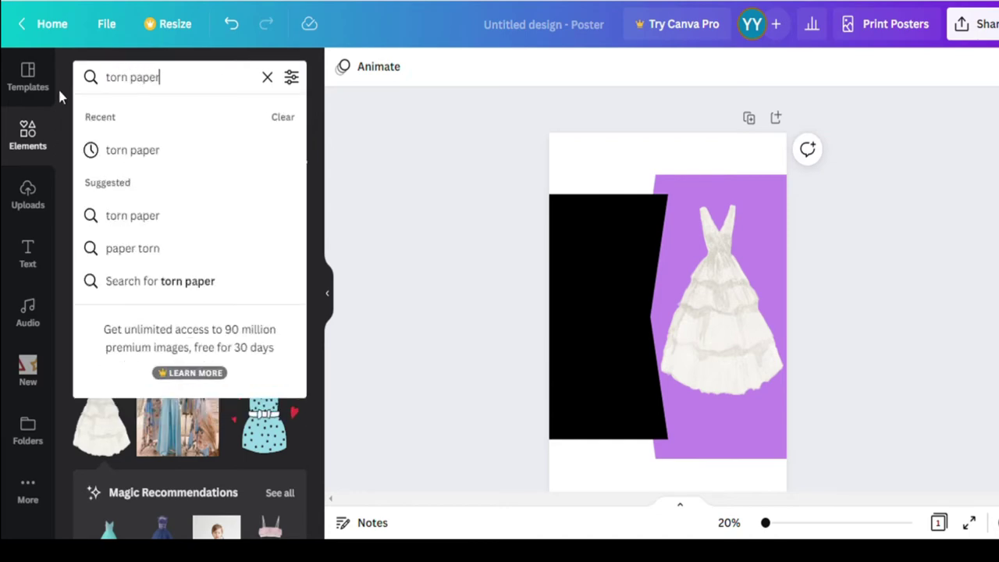
key(Return)
scroll(260, 285, down, 6)
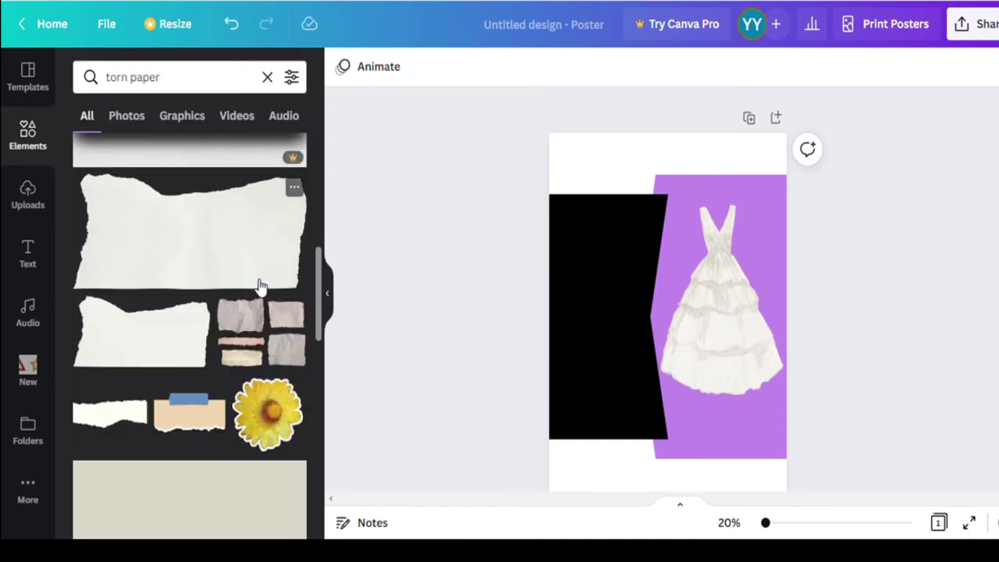
scroll(260, 288, up, 2)
scroll(243, 335, down, 15)
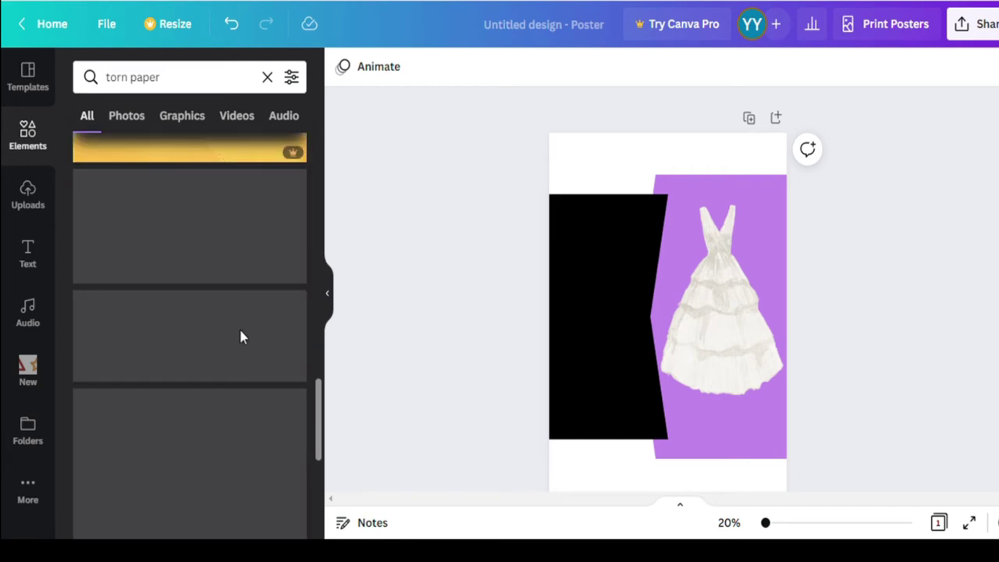
scroll(244, 328, down, 2)
scroll(243, 328, up, 3)
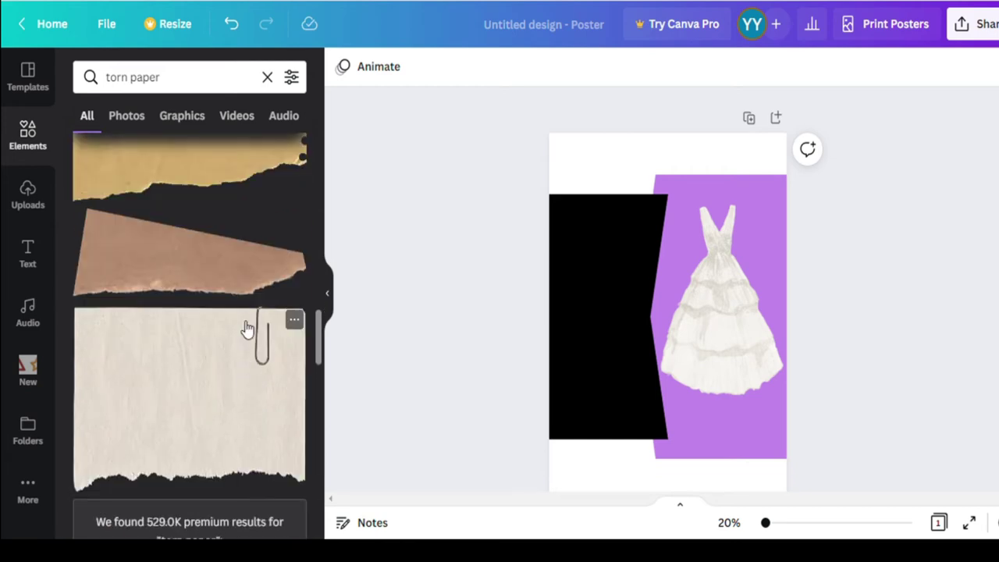
scroll(241, 334, up, 1)
scroll(241, 290, down, 8)
scroll(241, 289, up, 8)
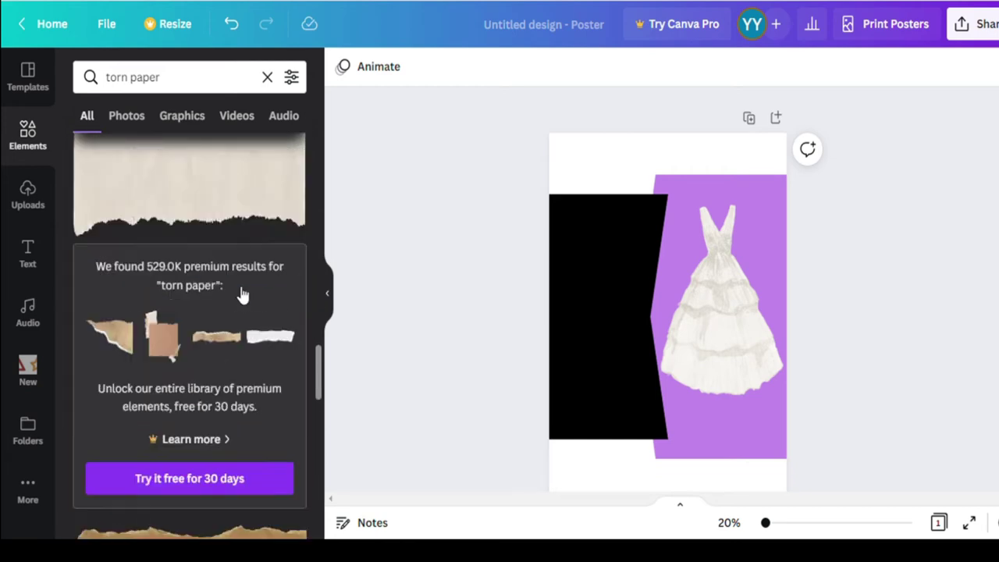
scroll(226, 297, up, 5)
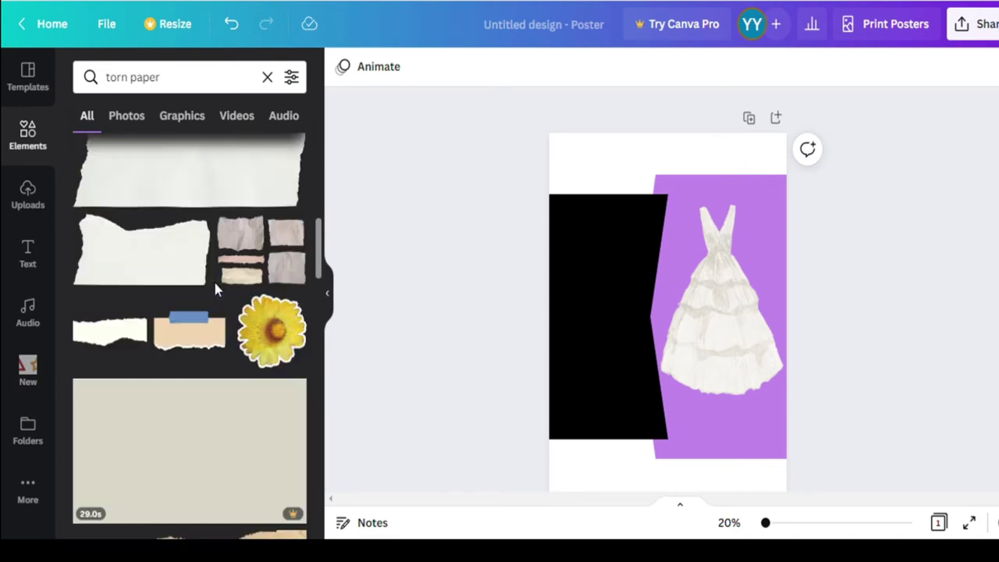
scroll(221, 291, up, 2)
- Try the premium white torn paper strip on the poster and delete it
click(219, 290)
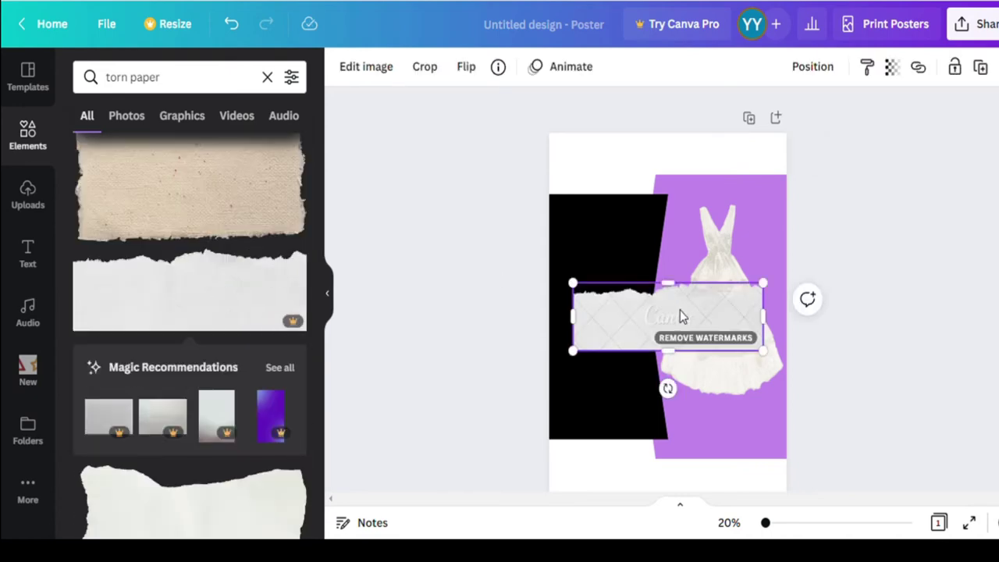
key(Delete)
scroll(247, 334, up, 4)
scroll(259, 263, down, 3)
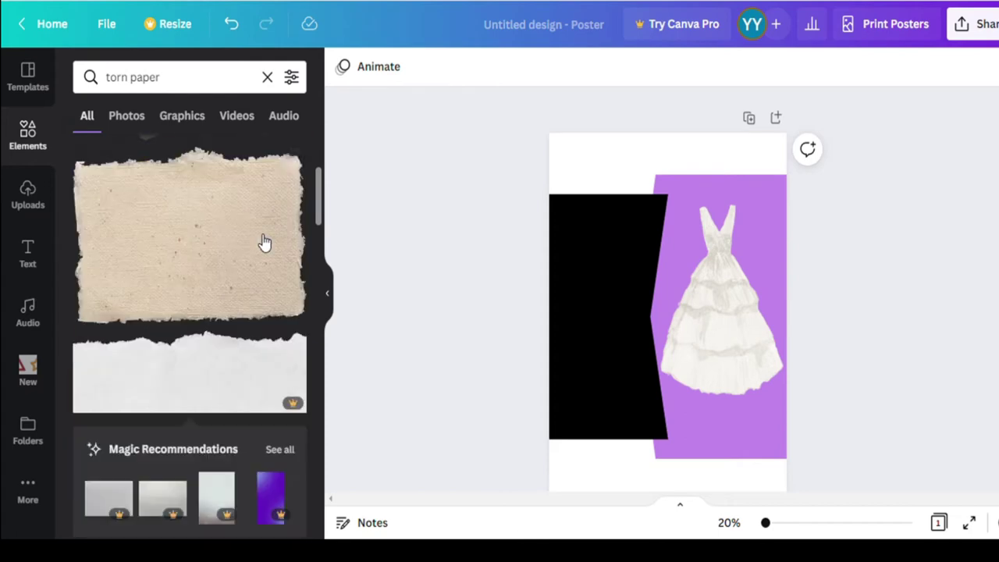
- Add the large white torn paper piece and stretch it as a wide strip across the bottom of the poster
scroll(264, 242, down, 3)
click(258, 266)
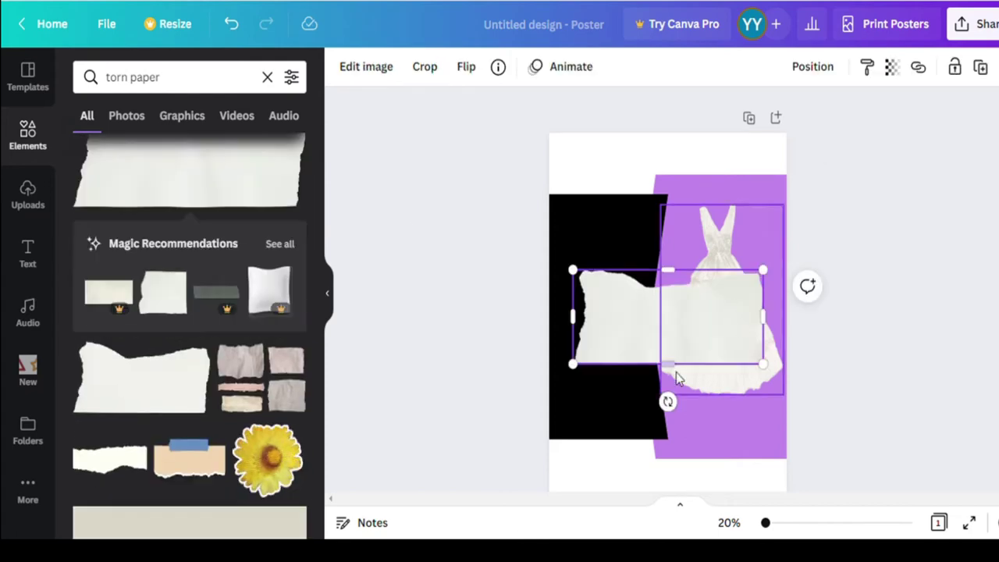
drag(667, 401, 662, 480)
drag(720, 457, 805, 454)
drag(675, 412, 673, 439)
click(832, 417)
scroll(780, 406, down, 1)
click(687, 387)
drag(687, 387, 690, 369)
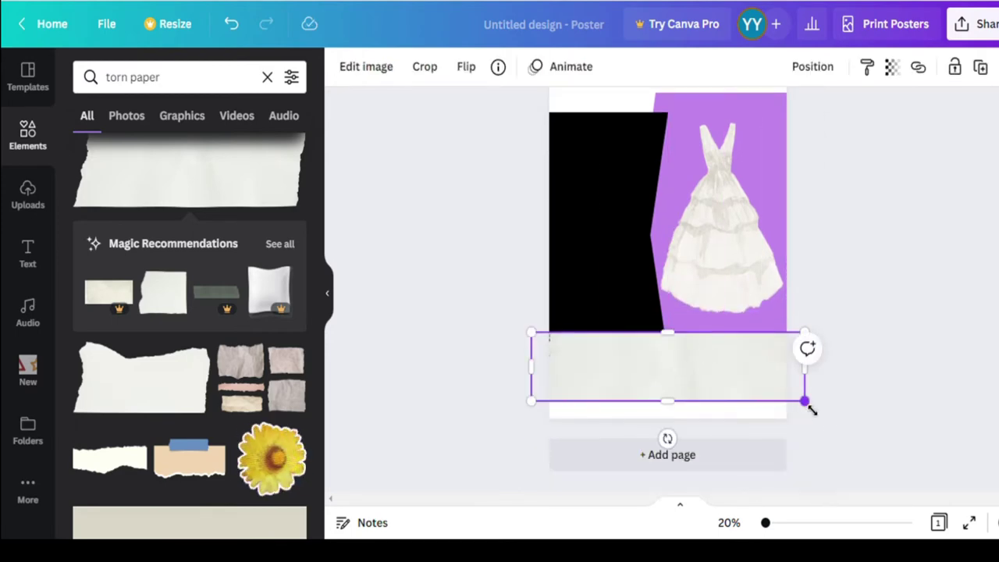
- Shrink the torn paper strip at the bottom of the poster and delete it
drag(808, 405, 657, 391)
click(814, 387)
click(678, 361)
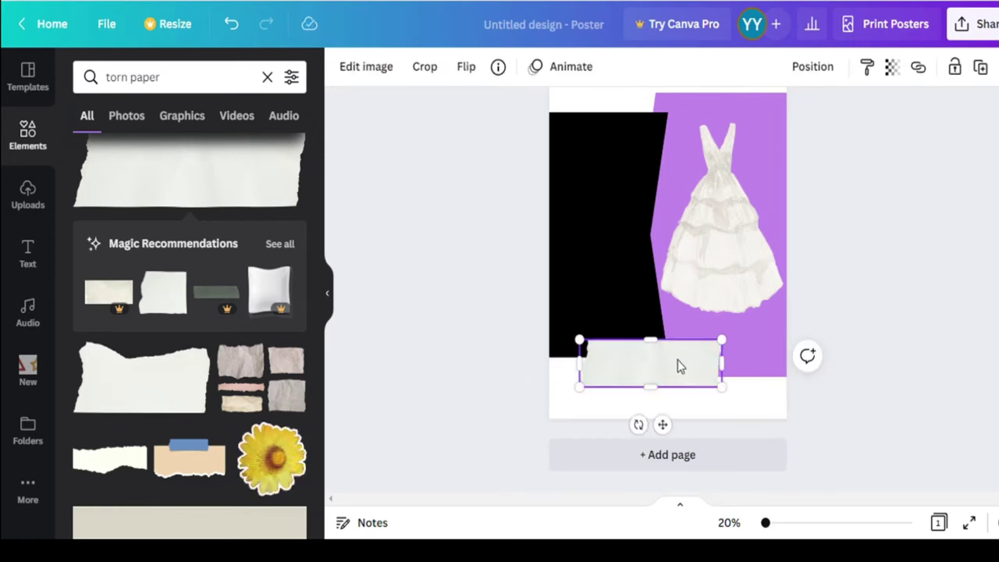
key(Delete)
- Add the smaller white torn paper piece and stretch it across the full page width, covering the bottom of the poster
click(155, 382)
drag(735, 250, 790, 383)
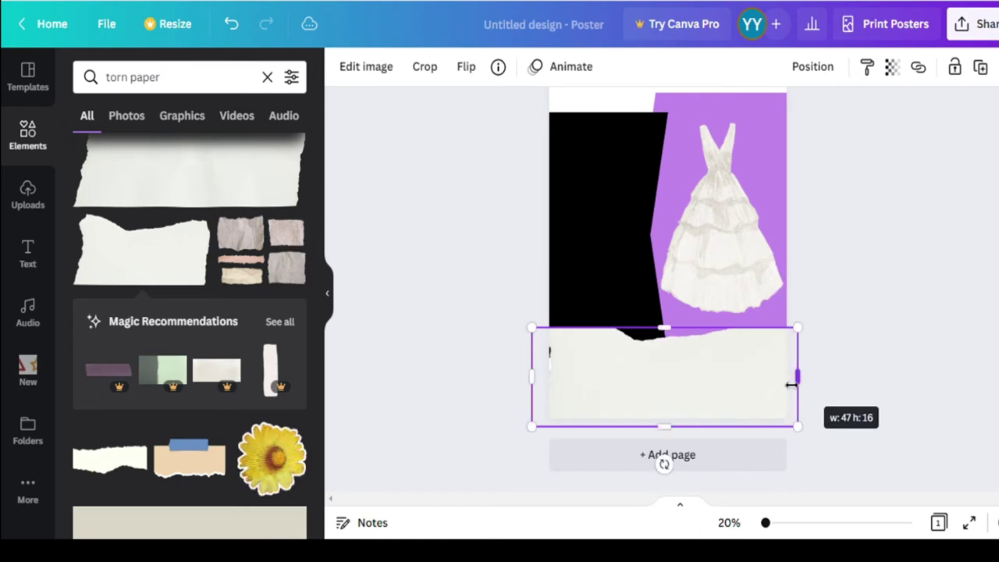
drag(671, 342, 669, 331)
drag(662, 375, 660, 394)
drag(807, 350, 818, 319)
click(896, 304)
scroll(893, 297, up, 2)
scroll(898, 283, down, 2)
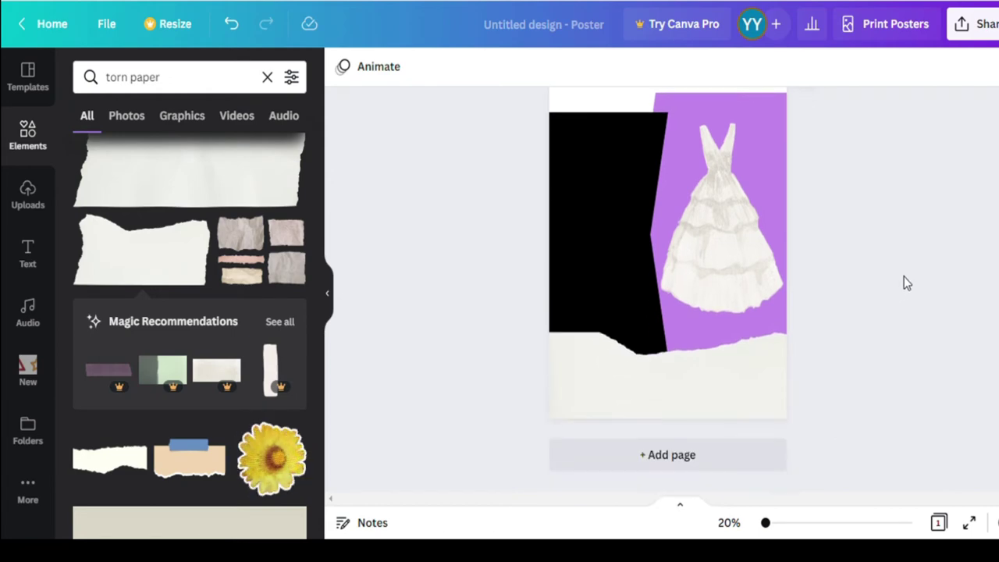
scroll(880, 306, up, 2)
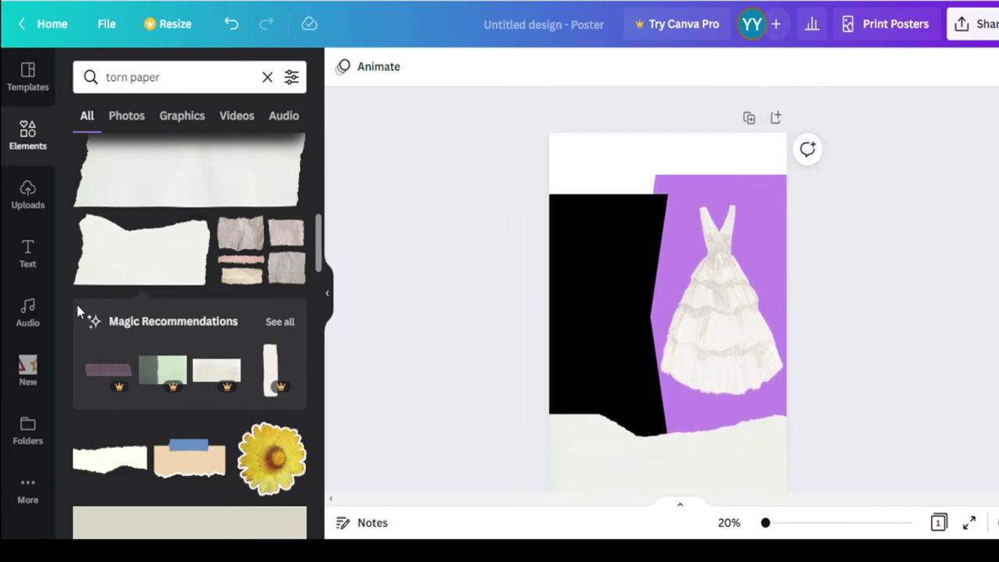
- Add a heading reading "Fashion" and move it onto the upper part of the black shape
click(30, 249)
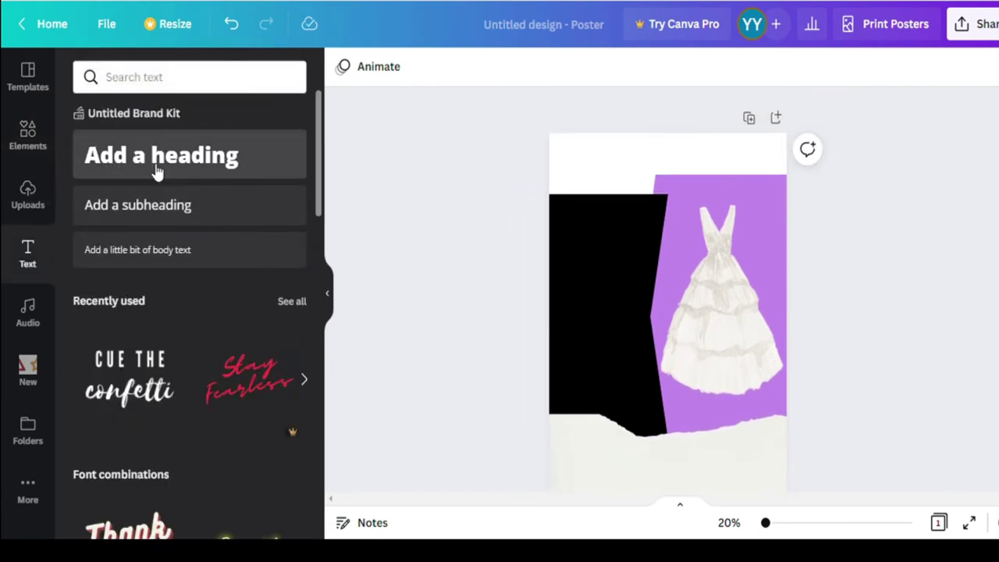
click(158, 160)
text(Fashion)
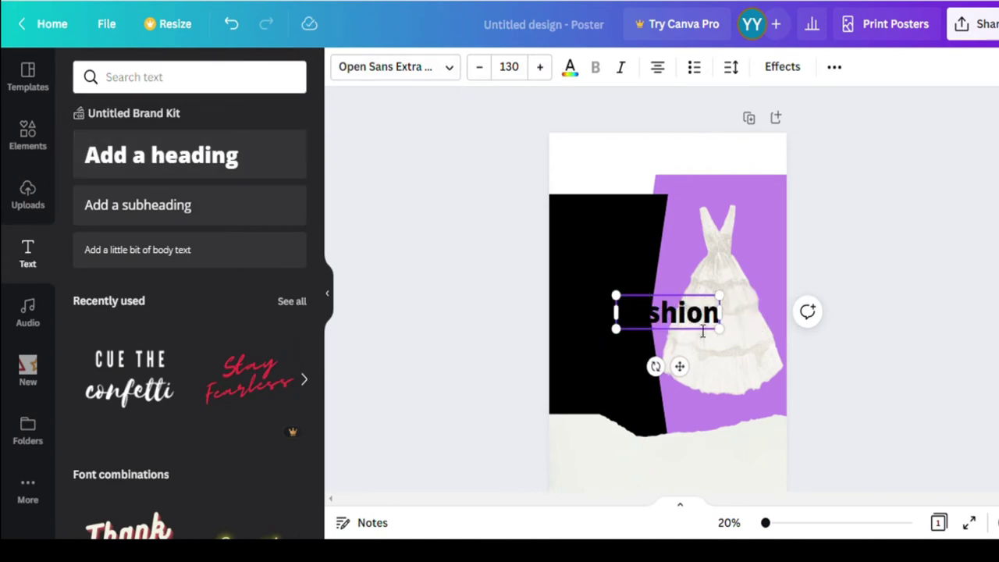
drag(680, 370, 654, 304)
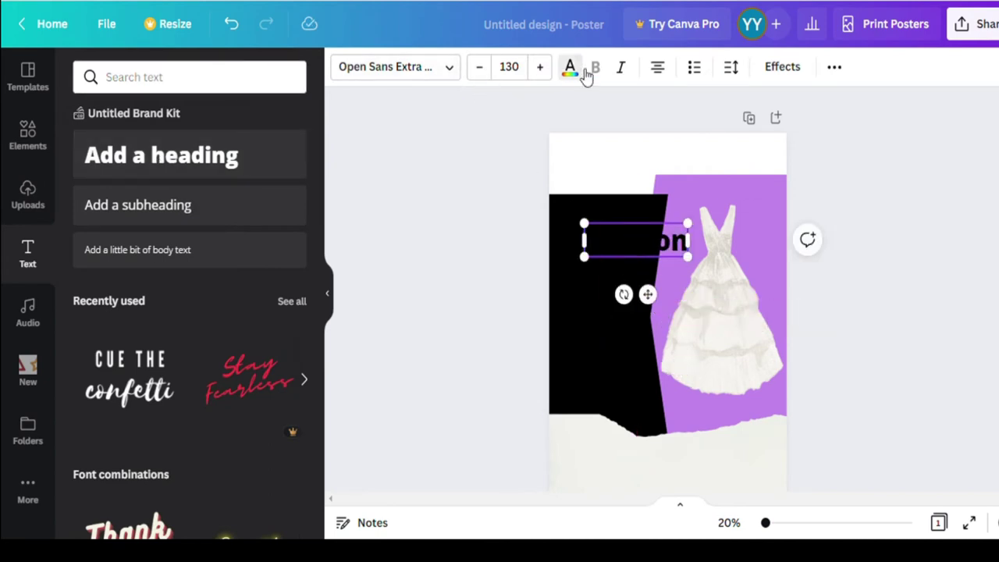
- Try different purple shades on the "Fashion" heading, including a custom darker purple
click(572, 69)
click(170, 152)
click(209, 448)
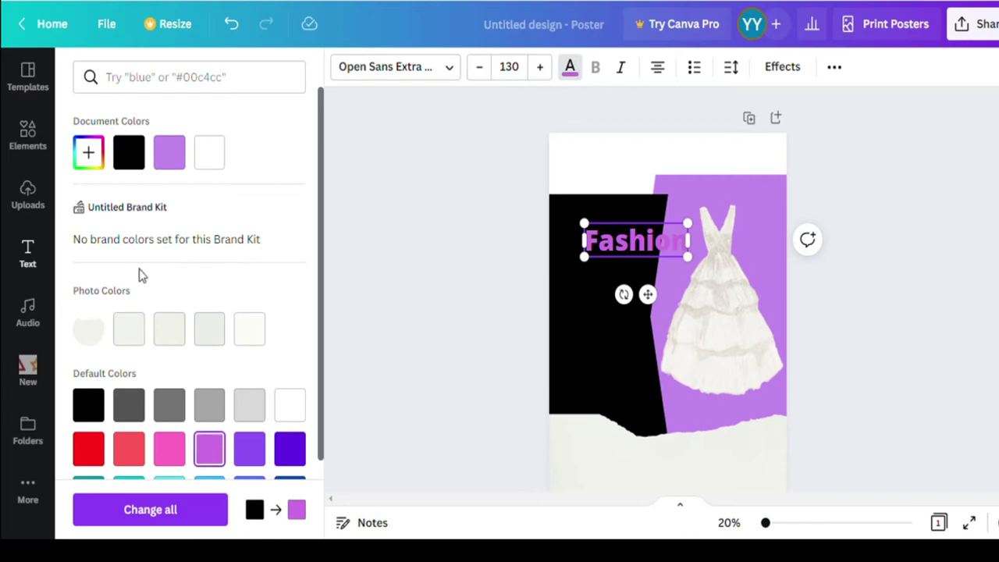
click(88, 153)
click(217, 215)
click(466, 292)
- Scale the "Fashion" heading down to size 75.3 and give it the custom light purple #D5A5E4
drag(688, 257, 652, 248)
click(569, 68)
click(88, 152)
click(141, 201)
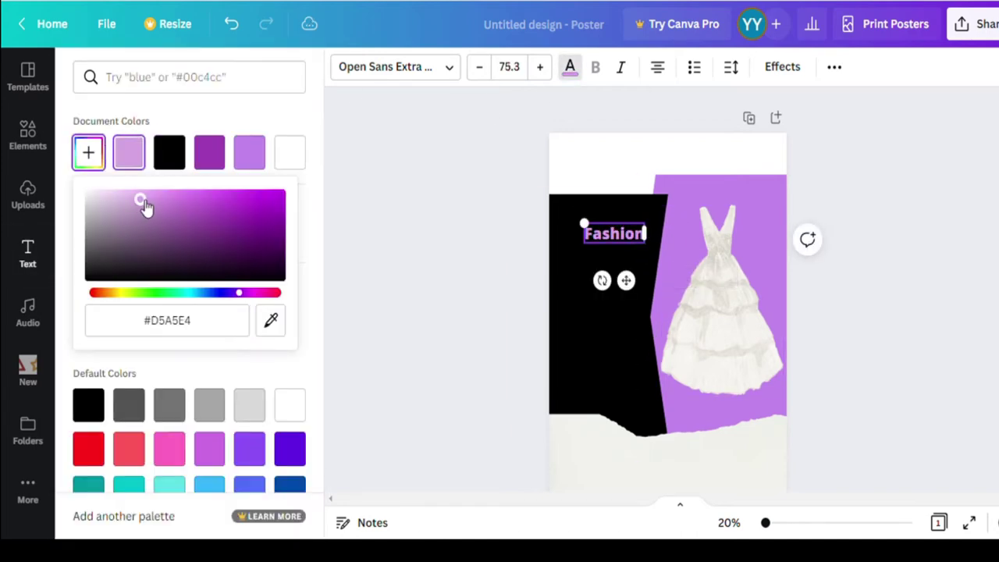
- Move the "Fashion" heading to the black shape's upper-left corner and set its font to Aprila Bold
drag(625, 280, 606, 261)
click(444, 68)
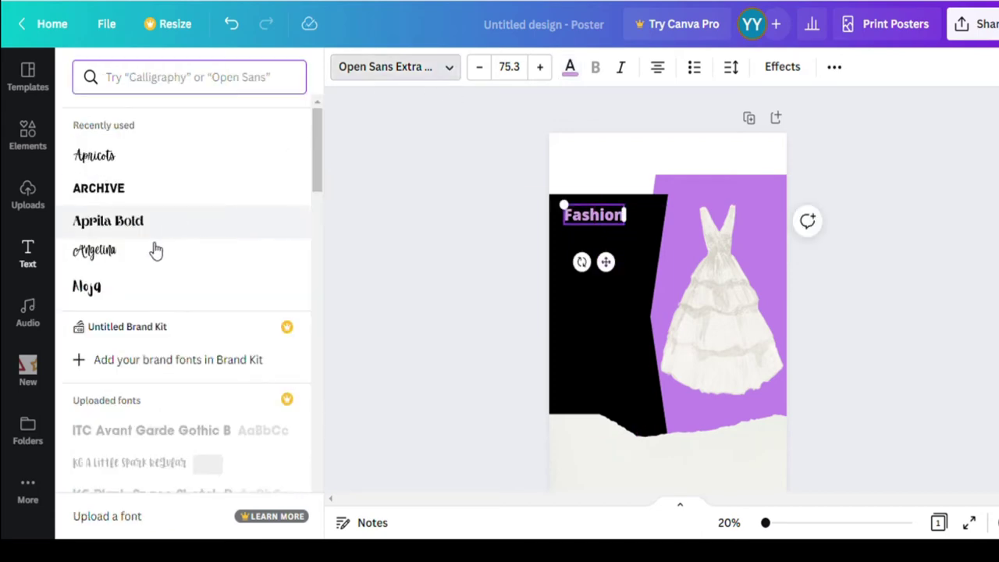
click(153, 251)
click(150, 396)
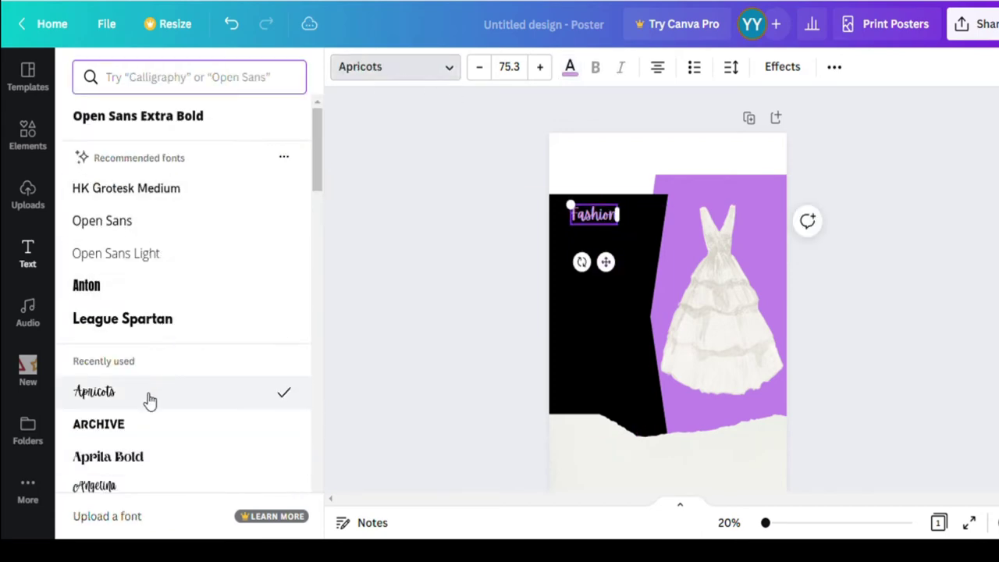
click(145, 457)
click(410, 341)
click(414, 337)
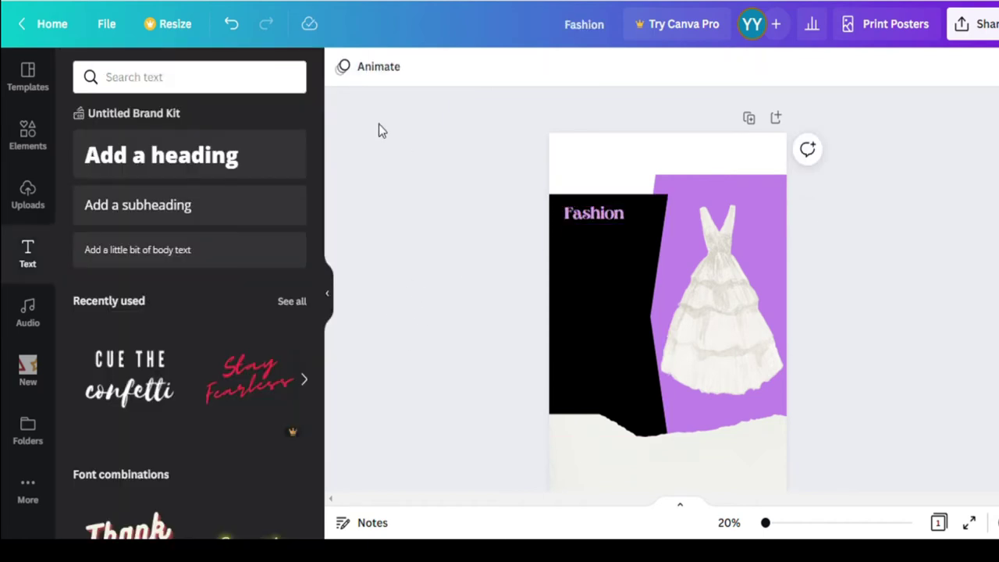
- Duplicate the "Fashion" heading, place the copy directly below it and change its text to "Big Sale"
click(581, 209)
key(ctrl+d)
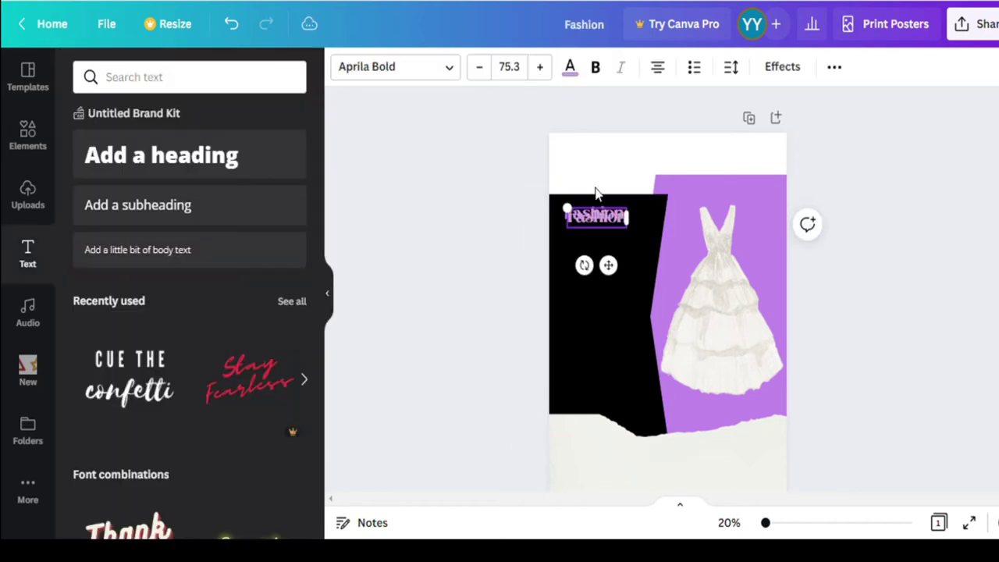
drag(608, 267, 613, 295)
double_click(592, 242)
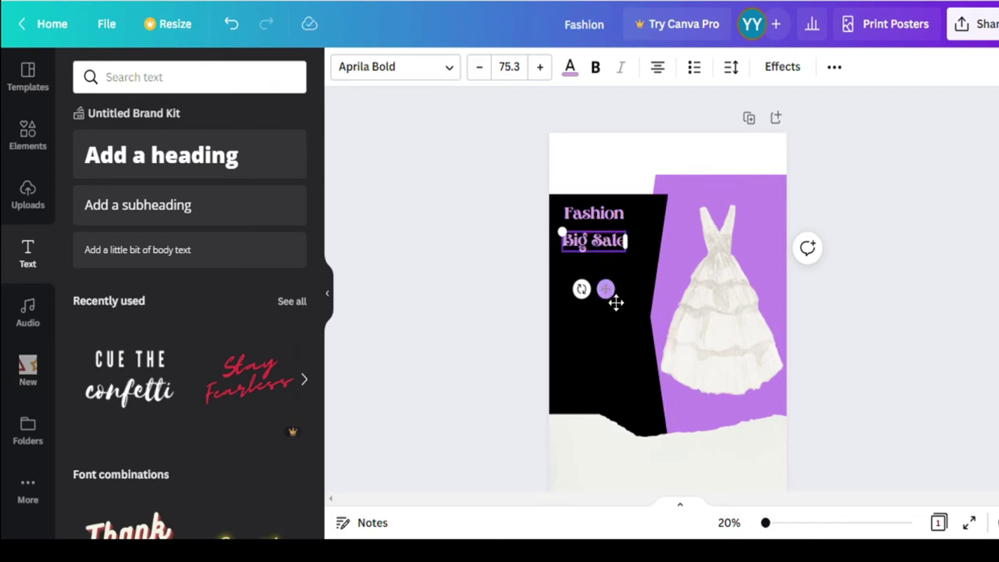
drag(606, 289, 617, 304)
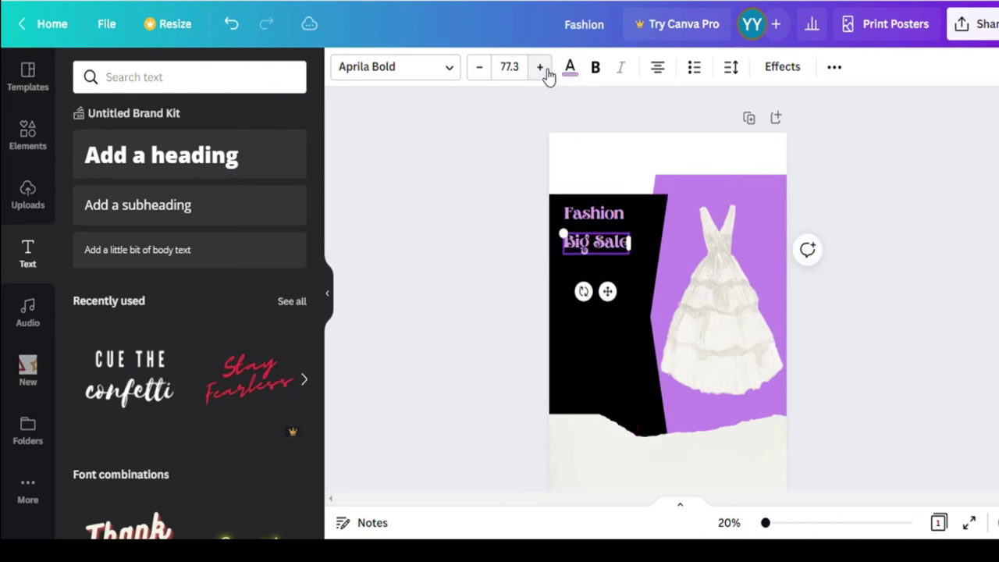
- Enlarge the "Big Sale" text to size 110 and position it under the "Fashion" heading
click(508, 67)
click(508, 68)
click(509, 69)
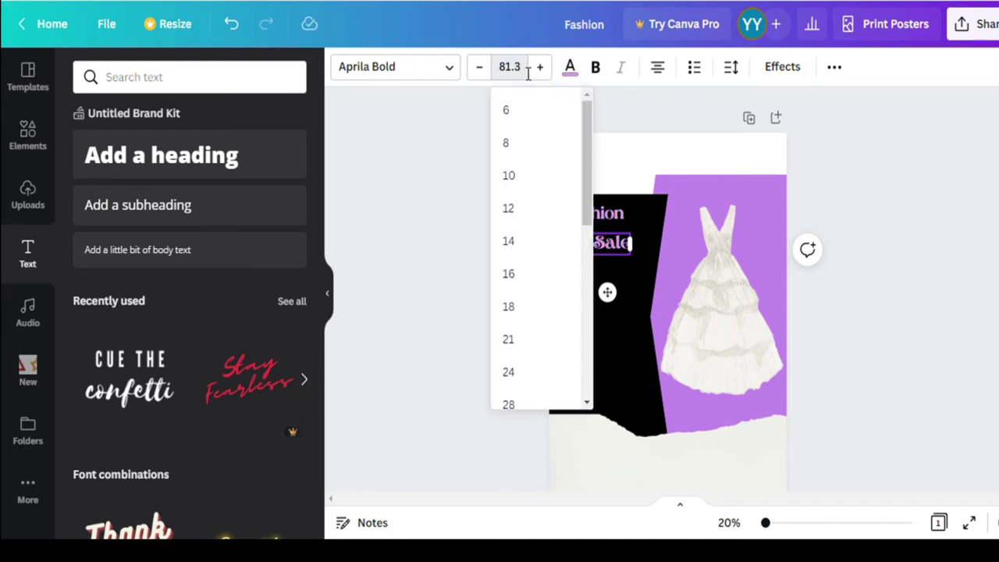
key(Return)
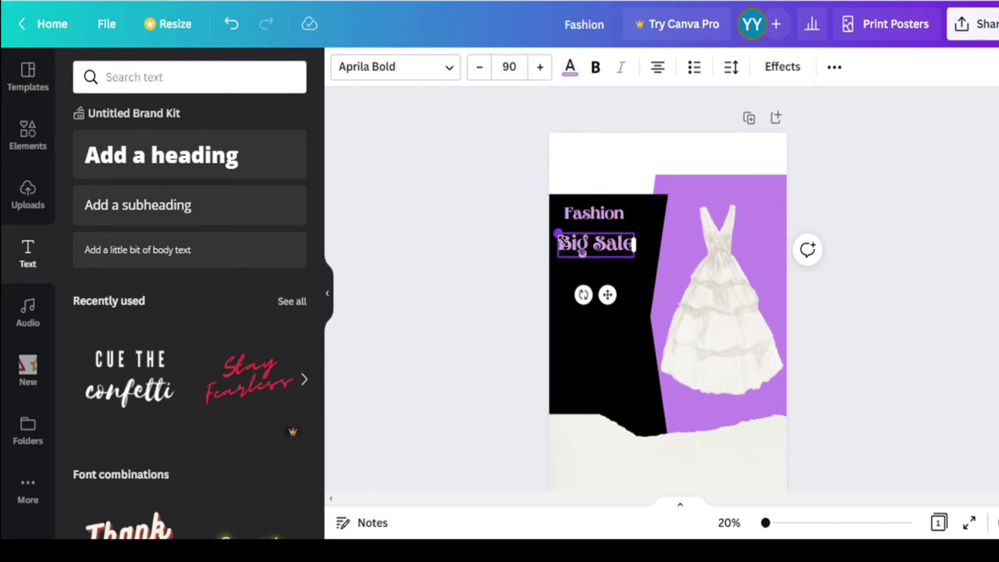
drag(560, 238, 542, 229)
drag(604, 297, 622, 306)
- Set the "Big Sale" font to Horizon and fit it at size 67.9 under the "Fashion" heading within the black shape
click(437, 68)
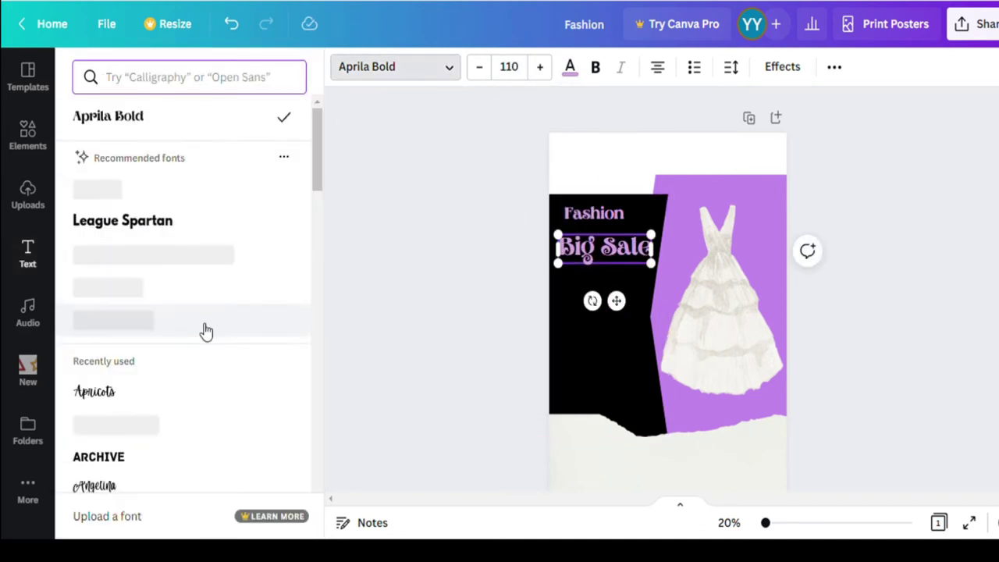
click(206, 317)
drag(668, 306, 689, 265)
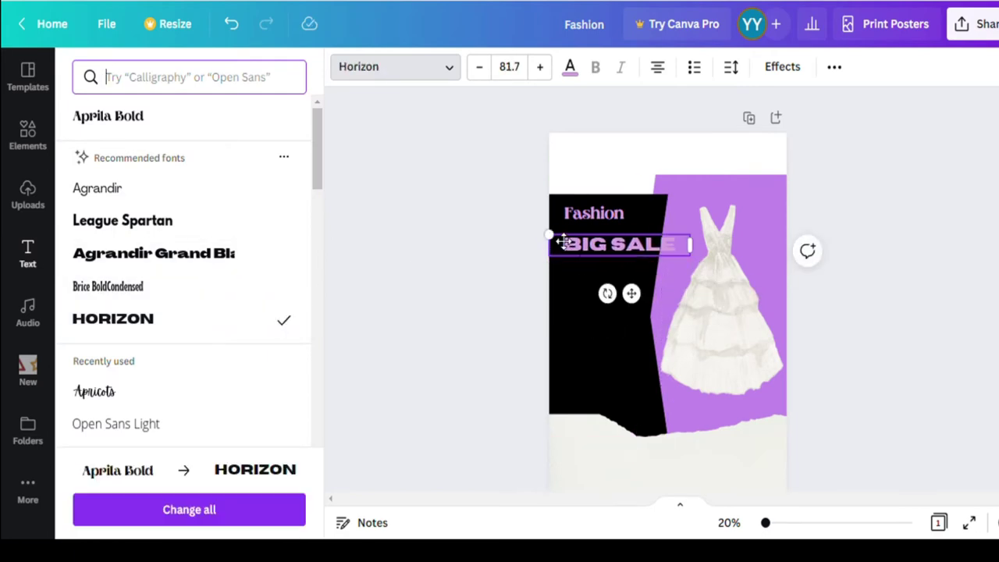
drag(560, 242, 577, 262)
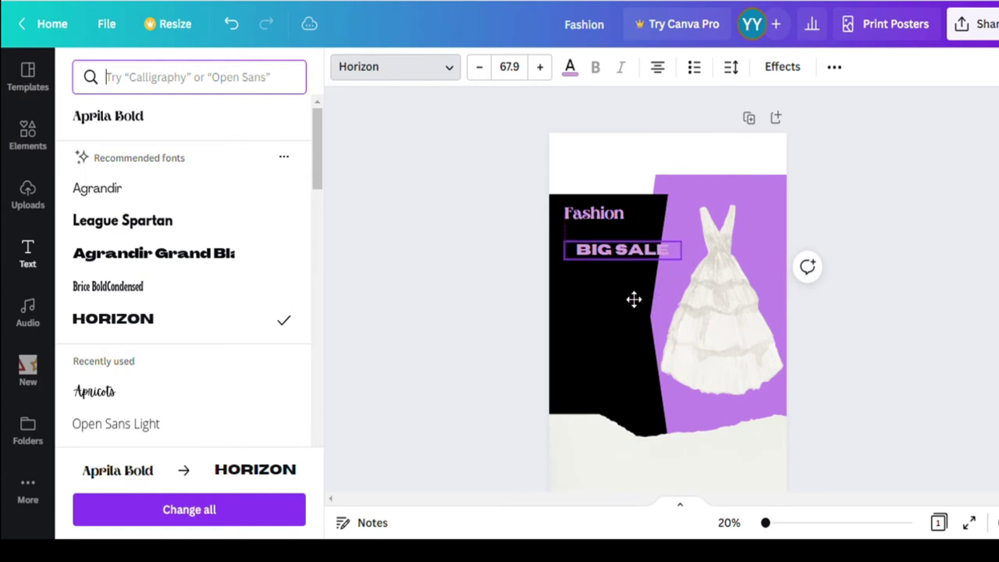
drag(634, 300, 625, 294)
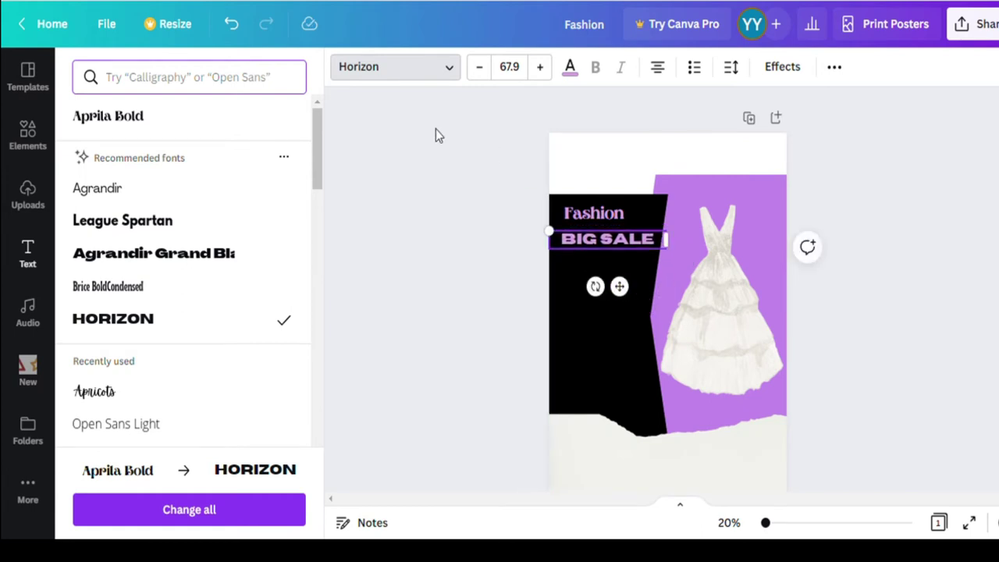
- Change the color of the "Big Sale" text to white
click(569, 66)
click(248, 152)
click(484, 301)
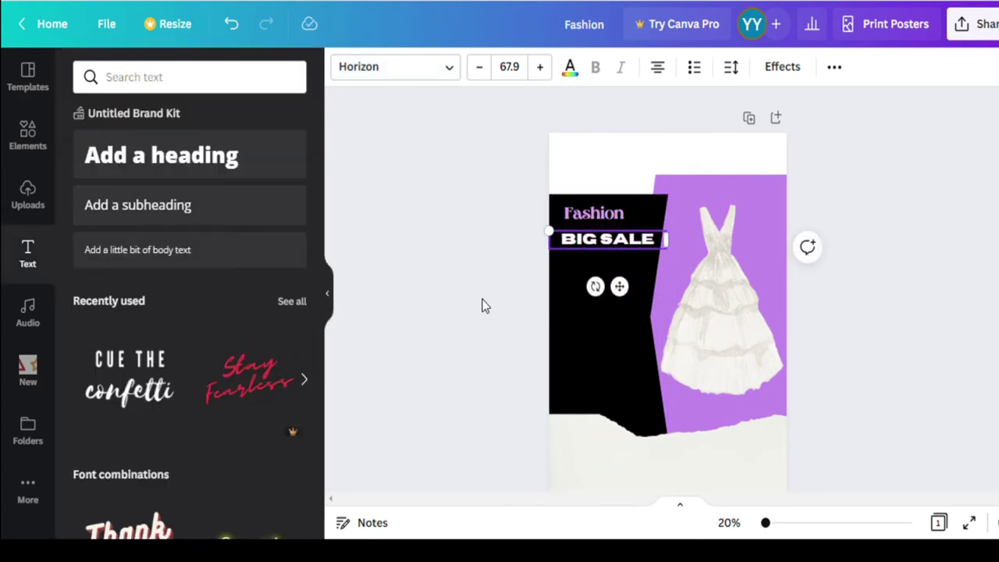
- Reposition the "BIG SALE" text so it sits just below the "Fashion" heading with a small gap
drag(624, 293, 627, 293)
click(610, 212)
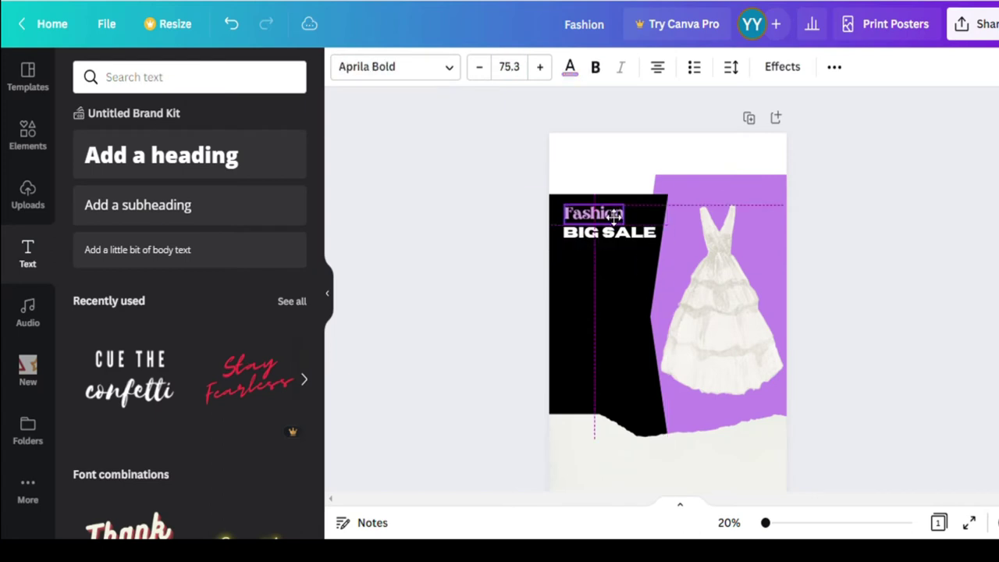
click(557, 245)
click(586, 239)
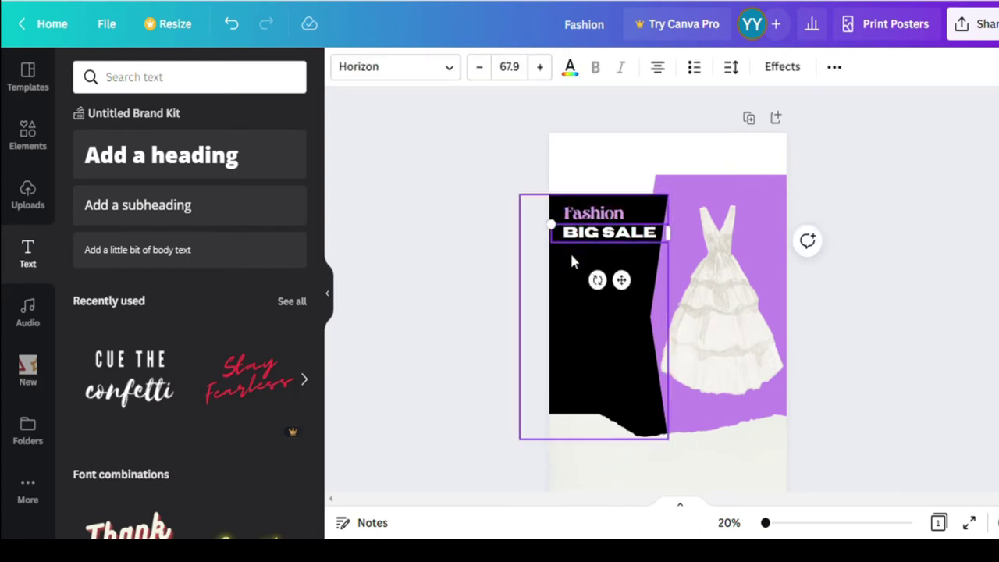
drag(621, 282, 617, 285)
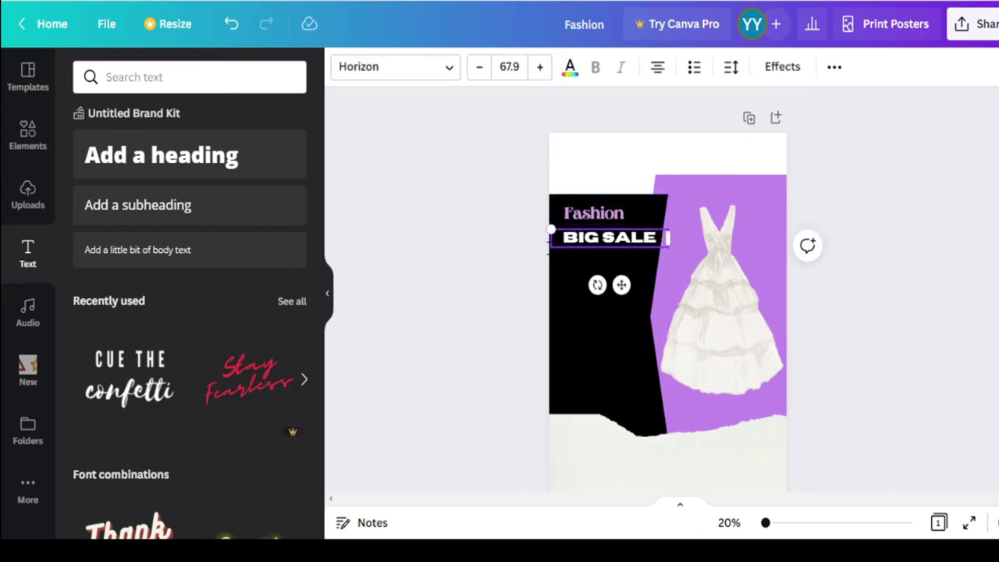
click(378, 102)
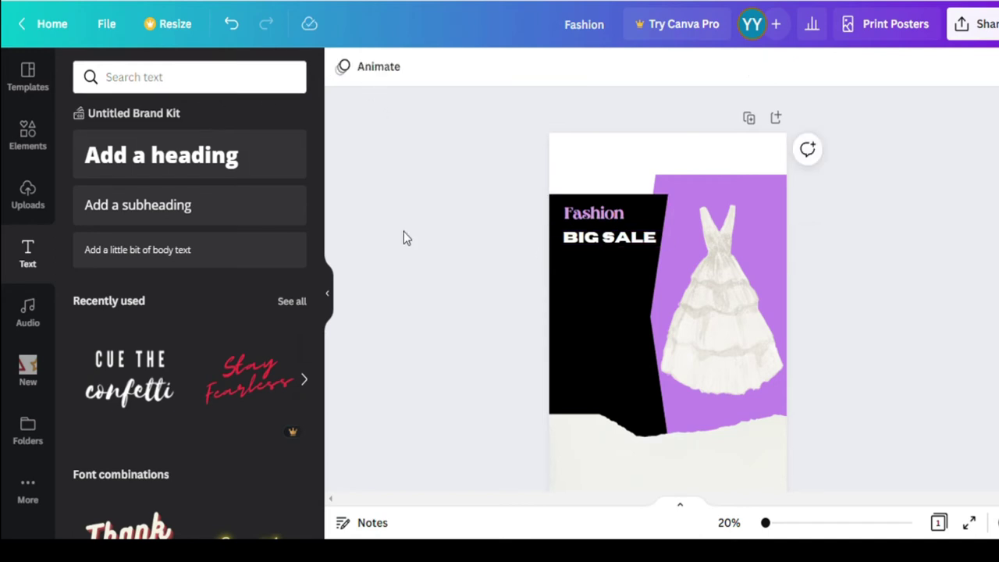
- Duplicate the "BIG SALE" text, place the copy directly below it and change its wording to "50%"
click(609, 238)
key(ctrl+d)
drag(619, 245, 619, 263)
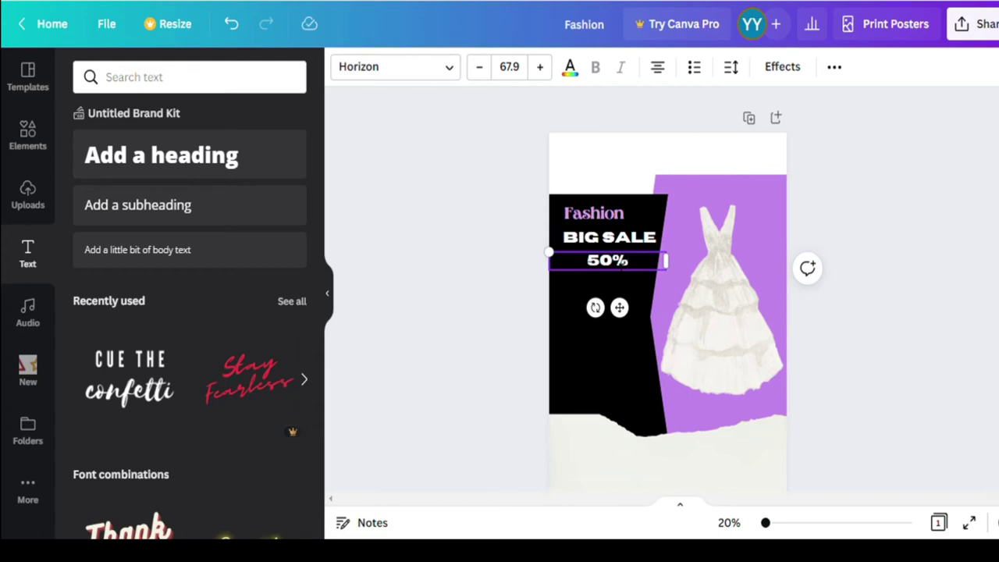
- Enlarge the "50%" text to size 100 and position it under "BIG SALE"
click(520, 71)
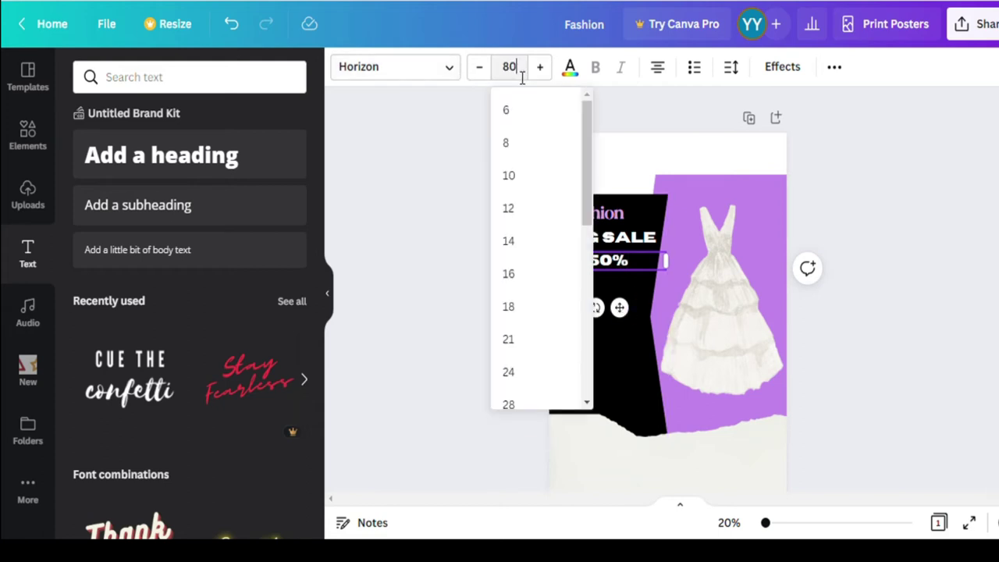
text(80)
key(Return)
click(522, 76)
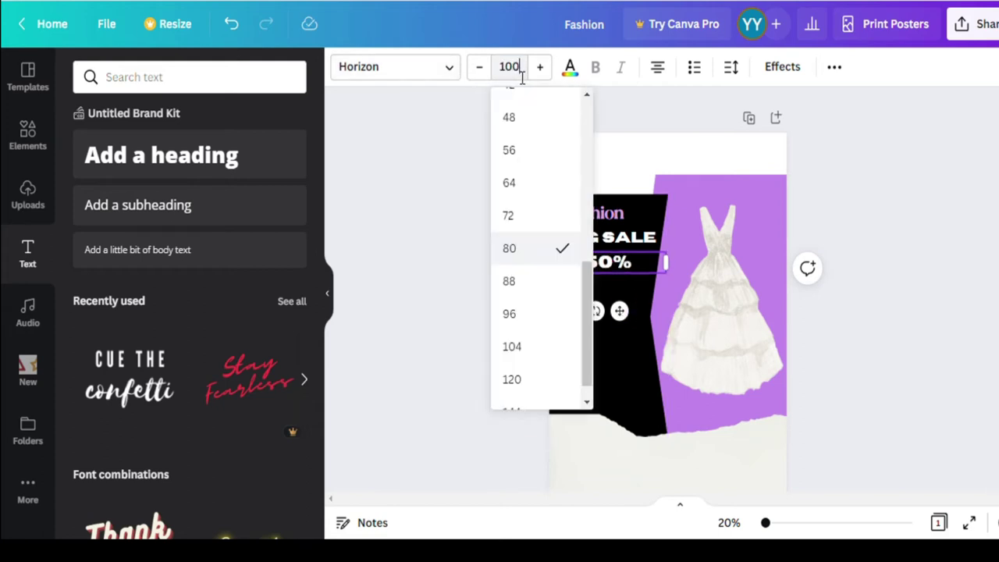
text(100)
key(Return)
drag(624, 320, 626, 315)
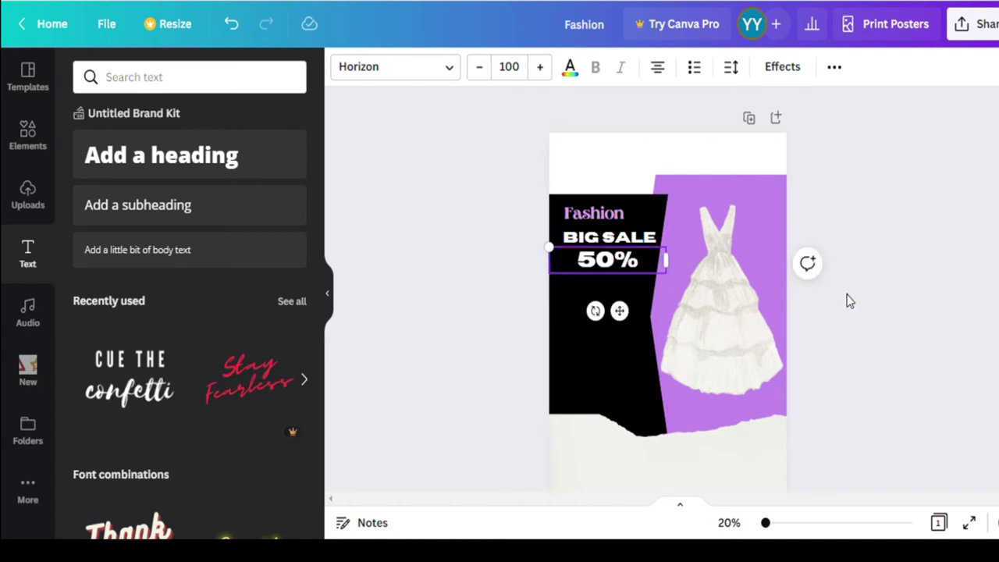
- Center the "Fashion" heading above "BIG SALE" and move the "50%" text down slightly
click(849, 301)
drag(585, 215, 599, 214)
click(933, 321)
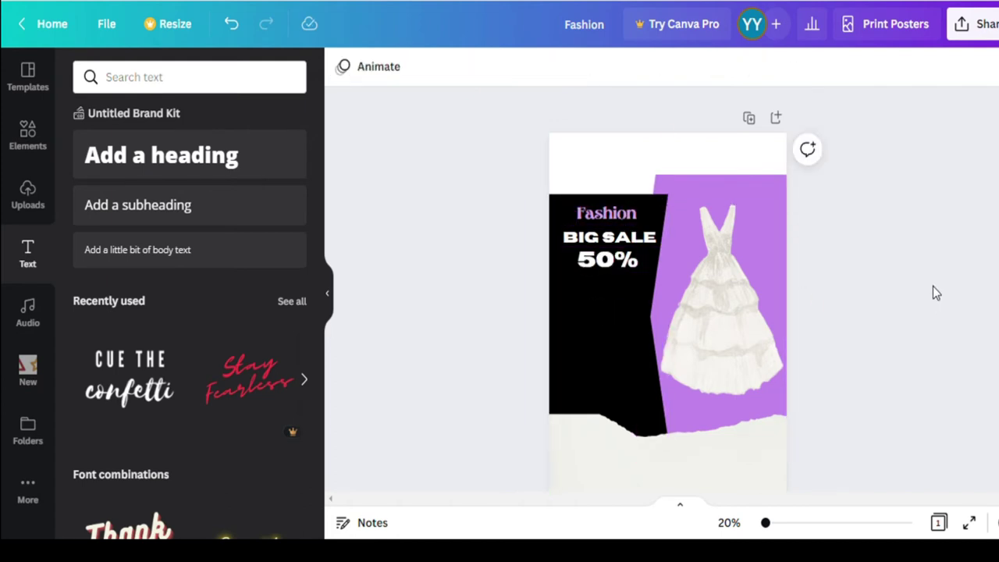
click(613, 268)
click(487, 270)
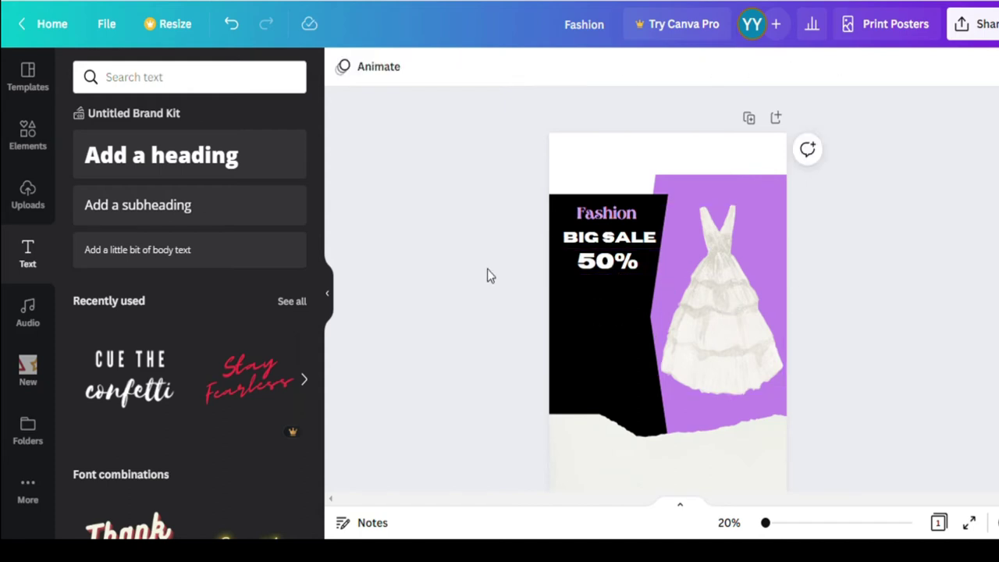
- Add a new heading reading "SHOP NOW" and color it red
click(188, 155)
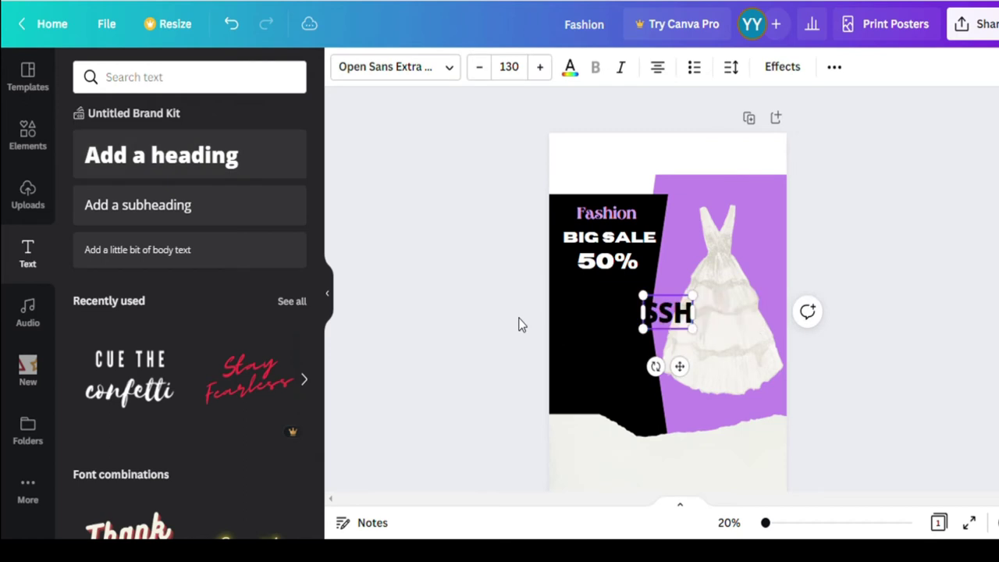
text(SHOP NOW)
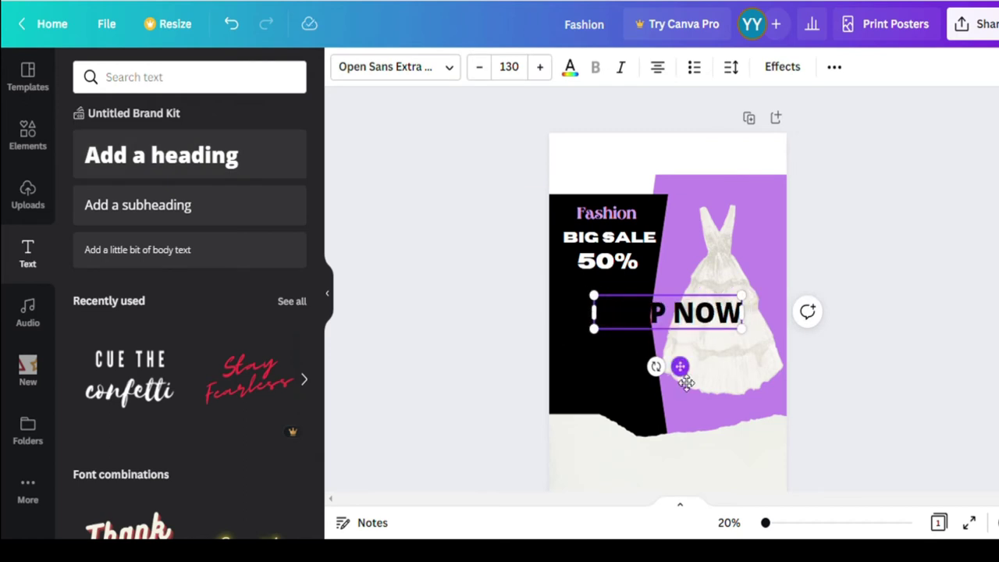
click(571, 68)
scroll(235, 352, down, 2)
click(88, 367)
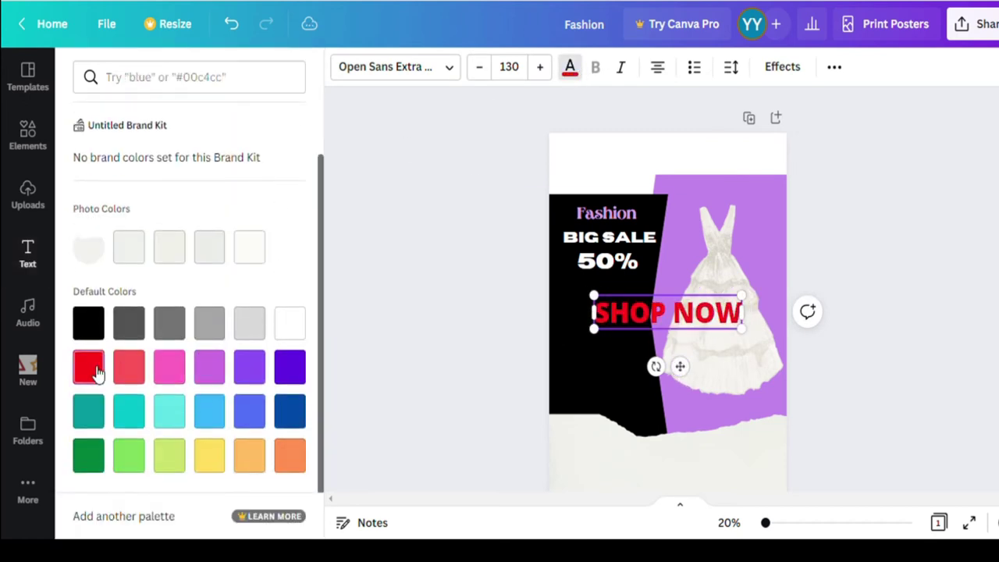
- Shrink the "SHOP NOW" heading to size 63.2 and place it in the black shape below "50%"
drag(740, 329, 611, 308)
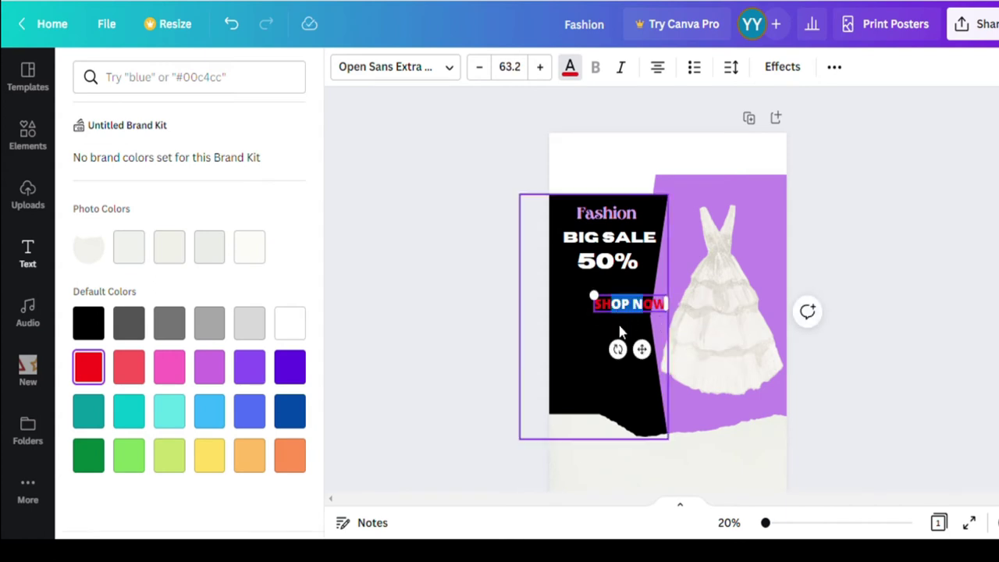
drag(646, 352, 613, 365)
click(474, 351)
click(497, 356)
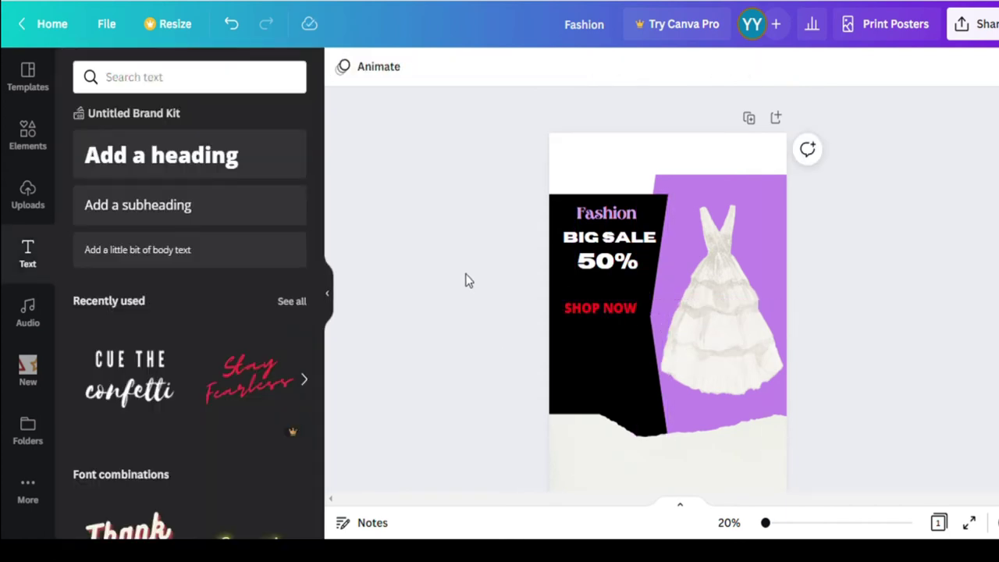
- Add a ribbon banner shape with notched ends behind the "SHOP NOW" text and size it to frame the words
click(27, 137)
click(267, 76)
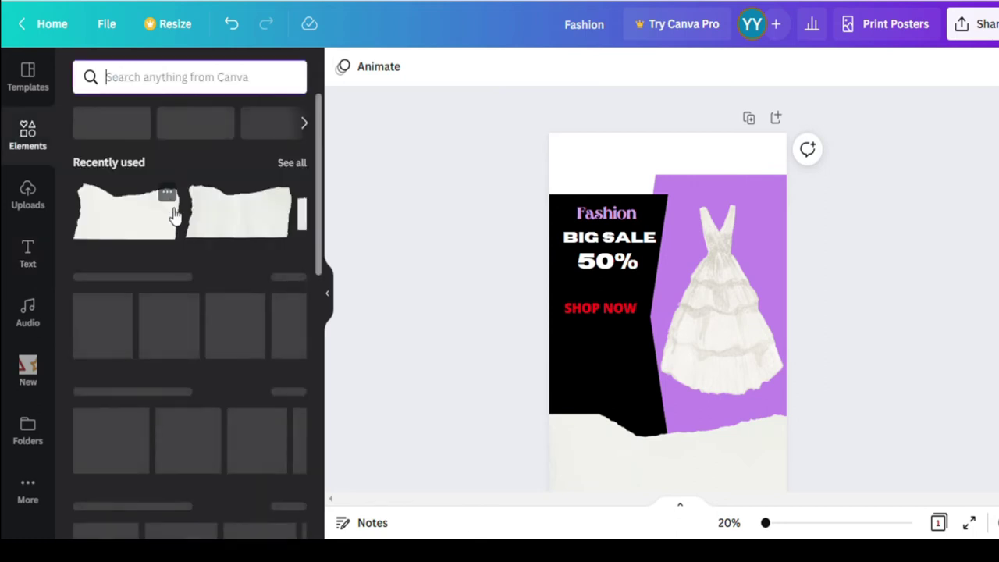
click(273, 277)
click(94, 355)
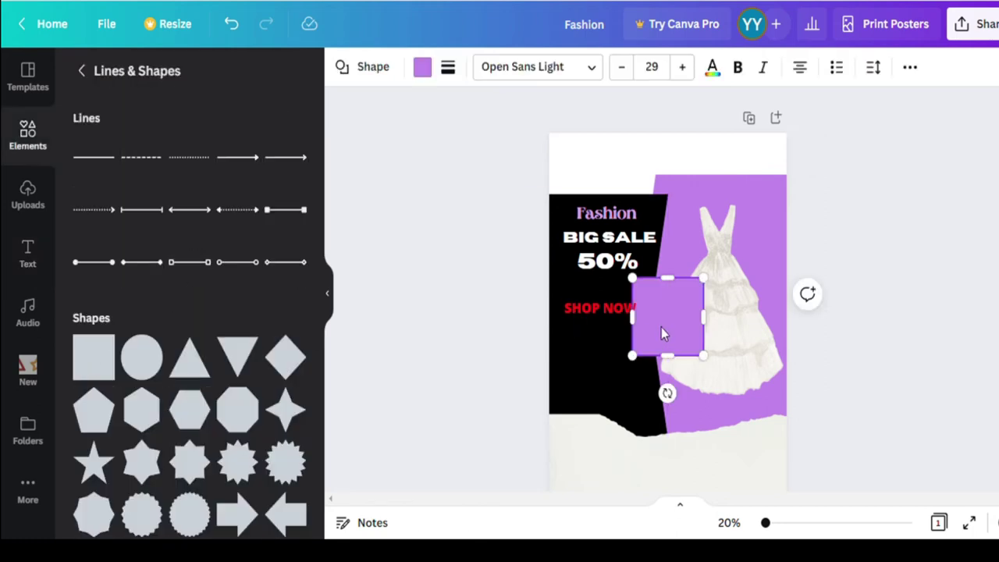
key(Delete)
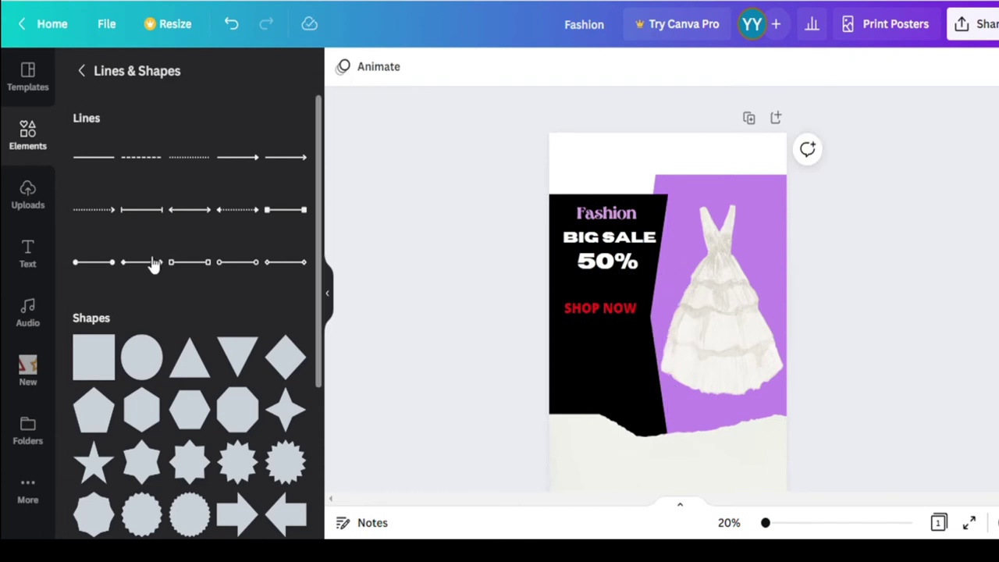
scroll(196, 290, down, 5)
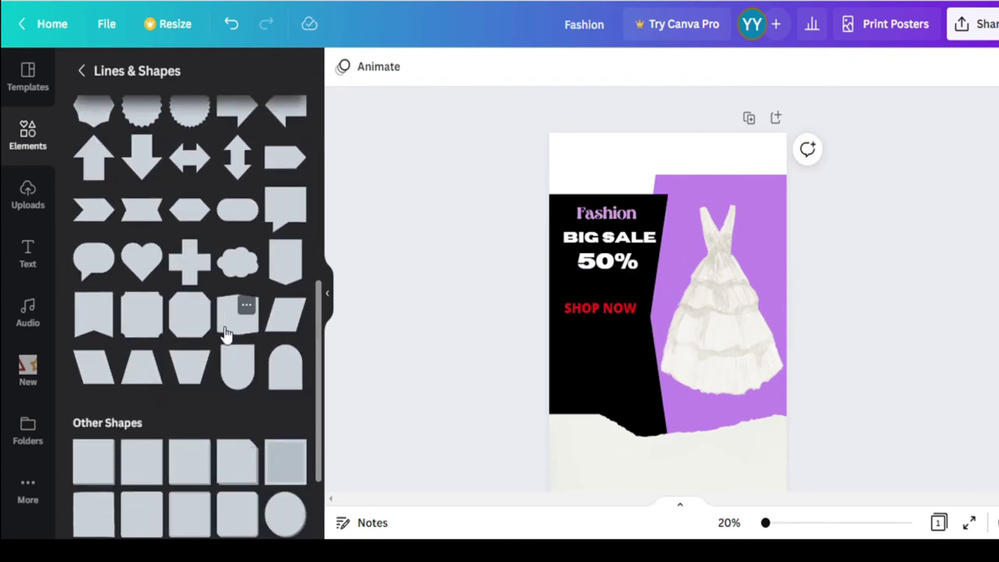
scroll(225, 334, up, 1)
click(148, 293)
mouse_move(678, 373)
mouse_down()
mouse_move(608, 374)
mouse_move(599, 363)
mouse_up()
drag(622, 308, 647, 309)
- Recolor the ribbon banner behind "SHOP NOW" to a custom dark purple, about #620CA6
click(425, 68)
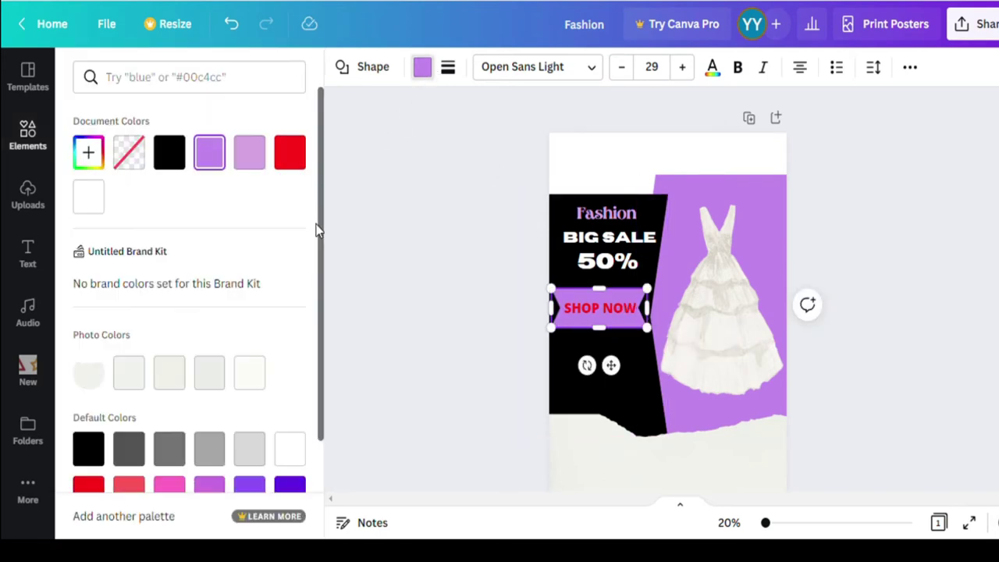
click(104, 154)
click(268, 205)
click(271, 222)
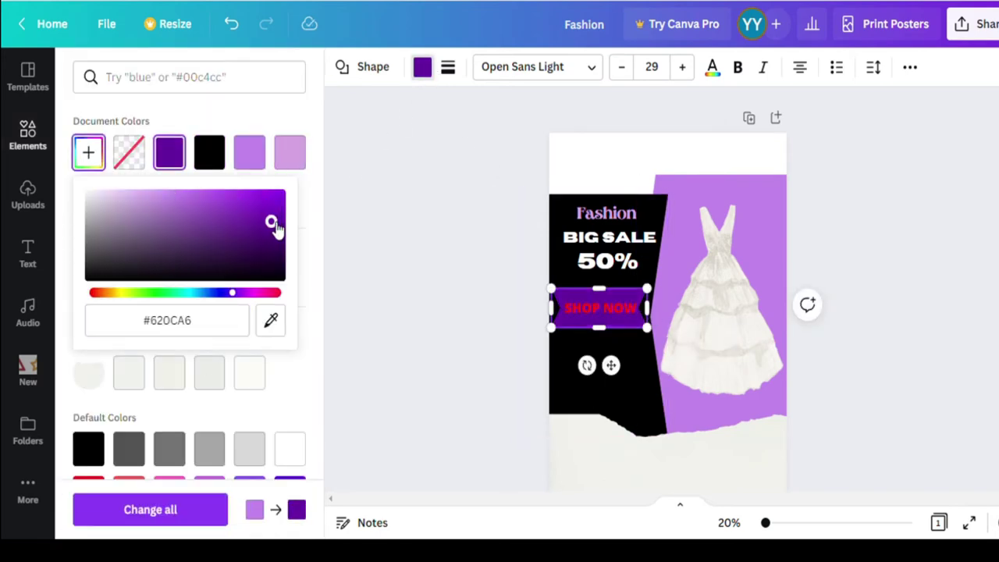
click(582, 334)
- Change the color of the "SHOP NOW" text to a custom yellow
double_click(598, 306)
click(570, 67)
scroll(174, 248, down, 3)
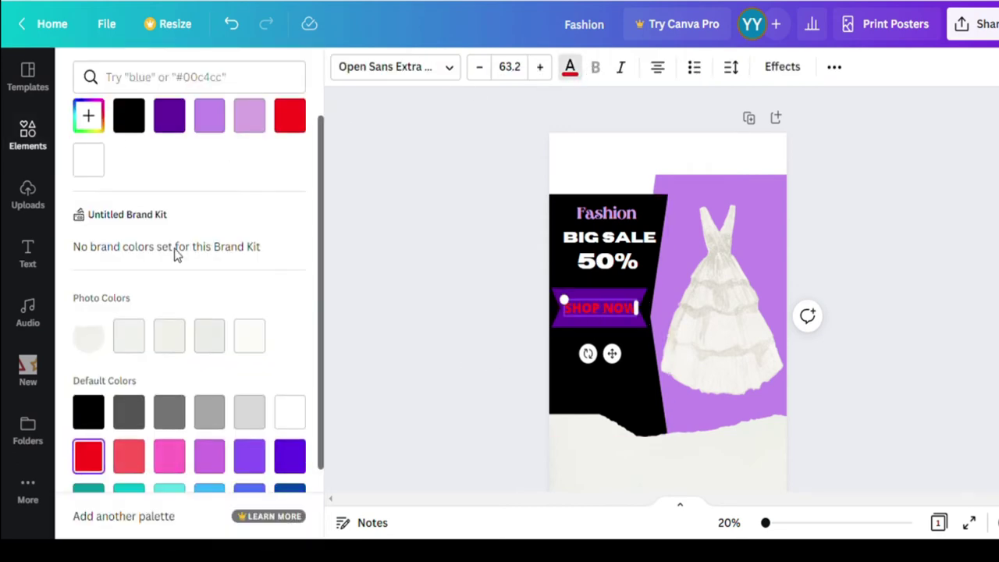
click(209, 456)
click(88, 152)
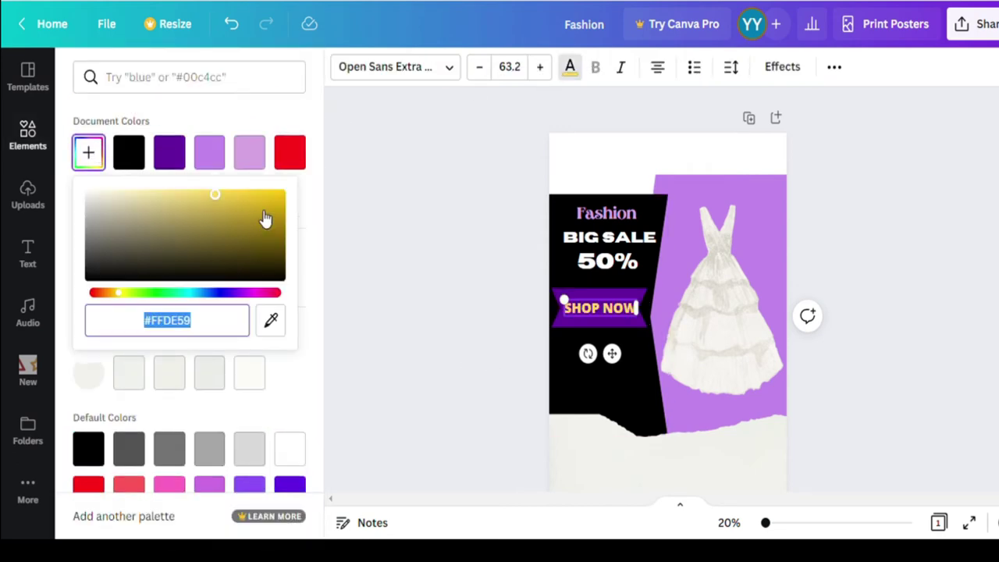
click(124, 293)
click(247, 199)
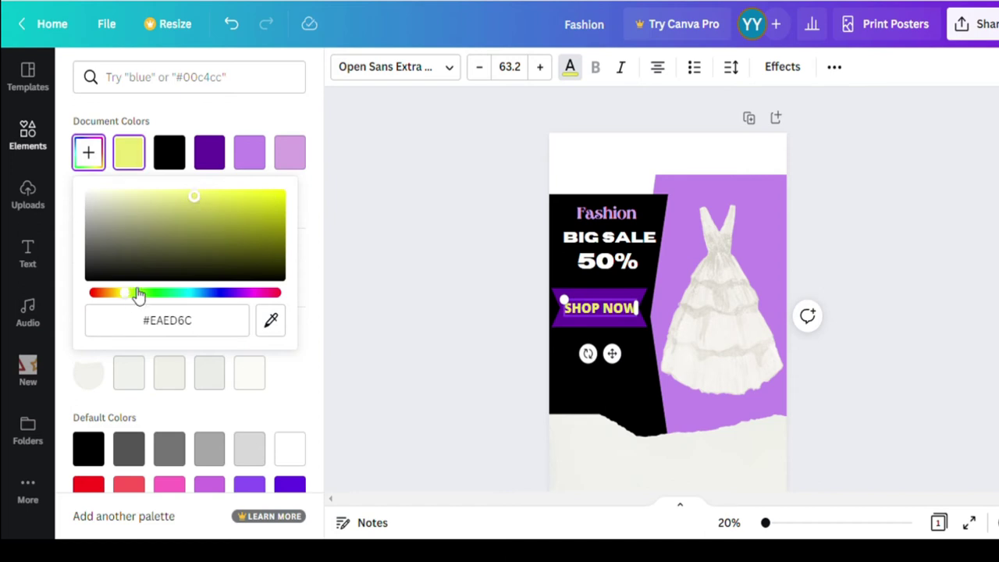
drag(137, 295, 126, 301)
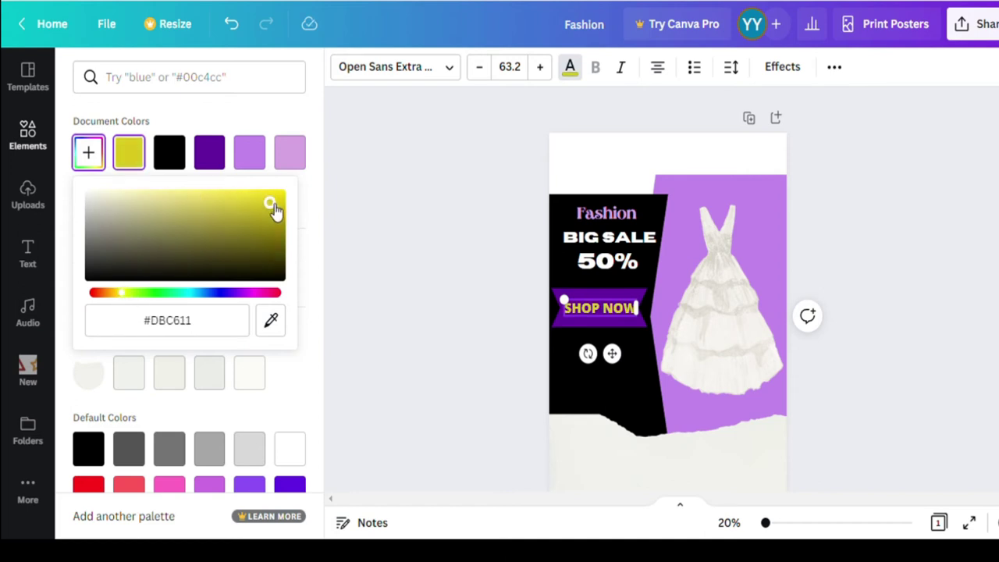
click(373, 255)
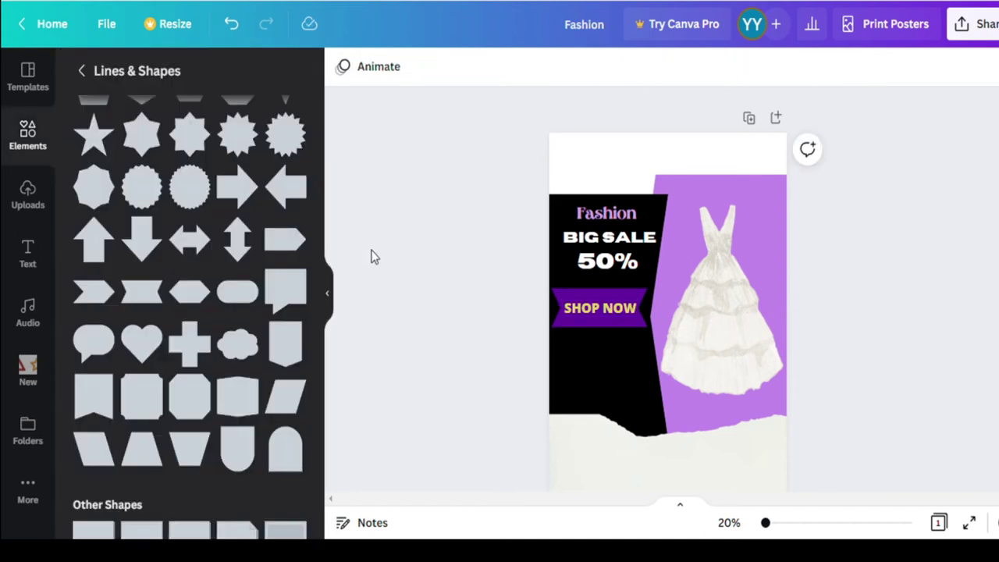
- Set the font of the "SHOP NOW" text to Agrandir Narrow Black
click(625, 310)
click(449, 67)
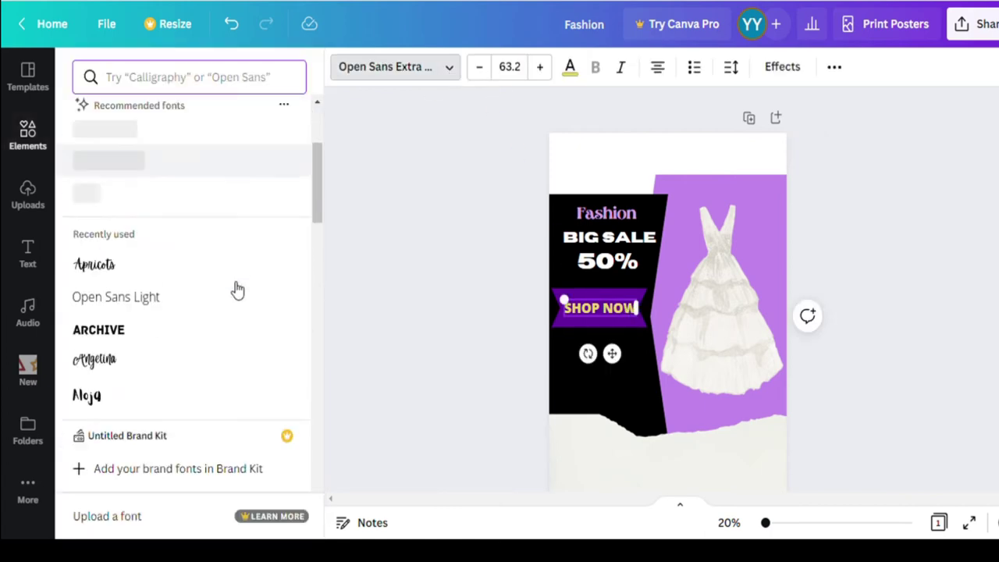
scroll(234, 288, down, 10)
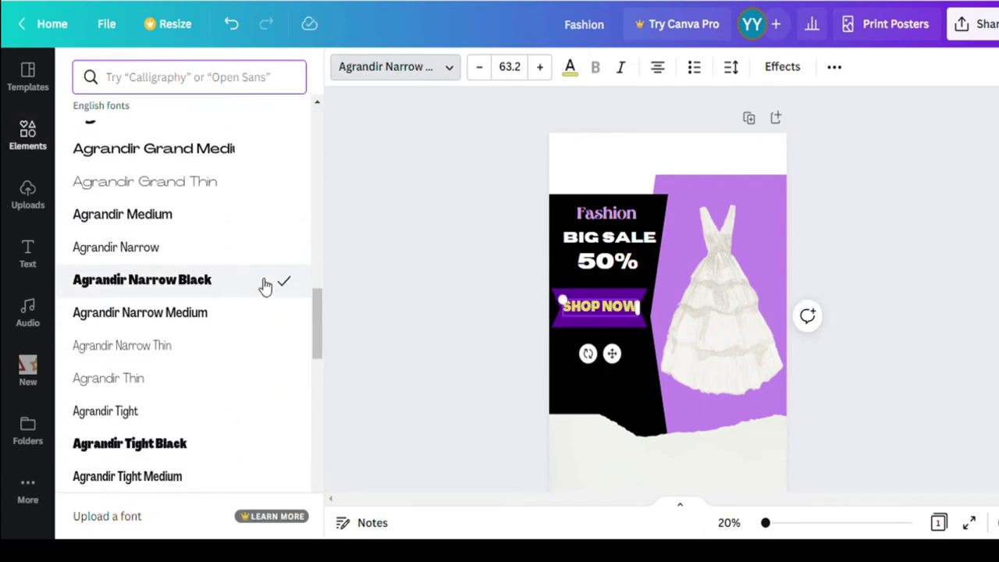
click(451, 349)
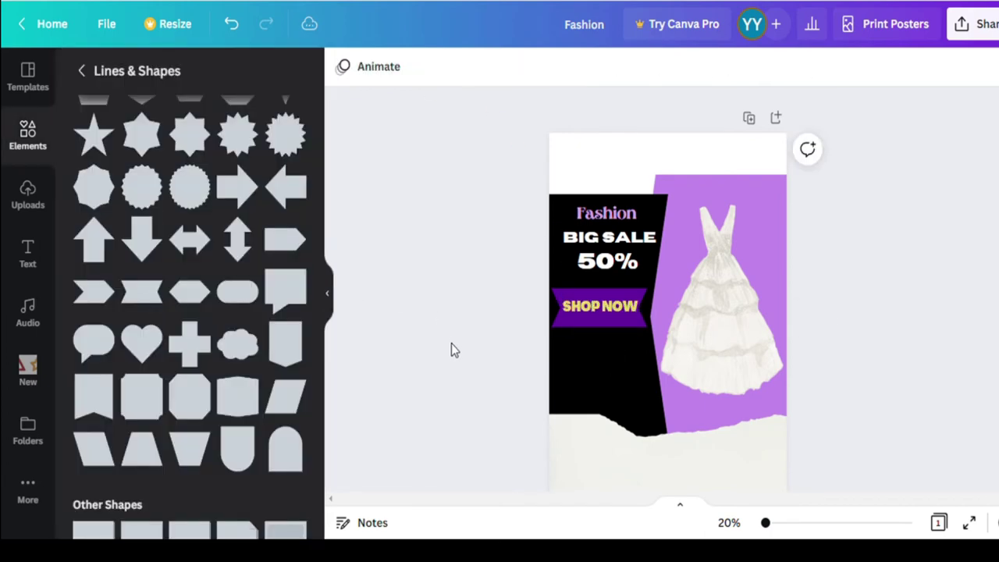
- Make the ribbon banner behind "SHOP NOW" slightly shorter in height and a little wider within the black shape
click(573, 322)
click(875, 336)
click(607, 330)
click(871, 382)
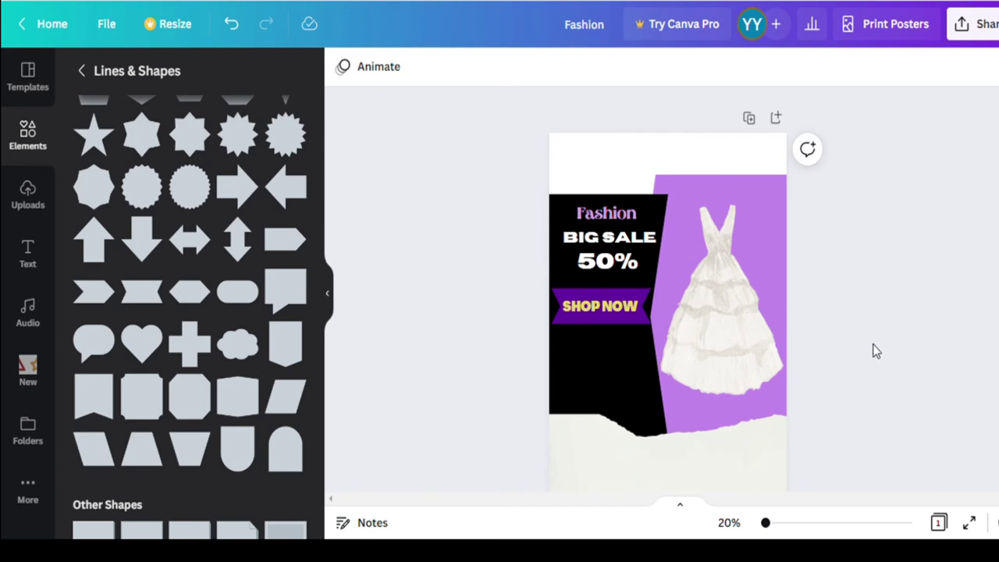
- Increase the font size of the "Fashion" heading above "BIG SALE"
click(82, 72)
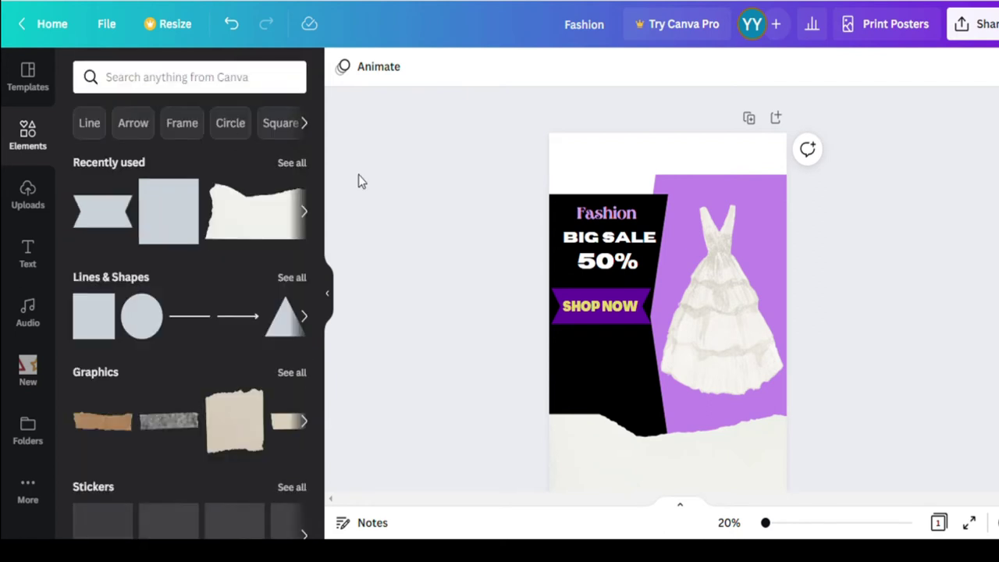
click(597, 222)
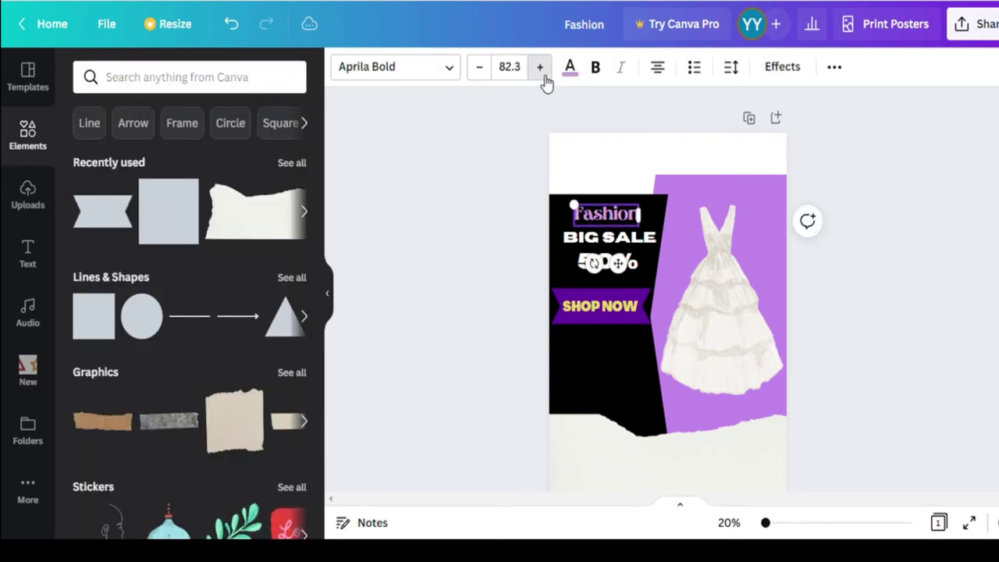
click(543, 76)
click(473, 288)
- Change the "50%" text to read "UP TO 50%"
click(576, 266)
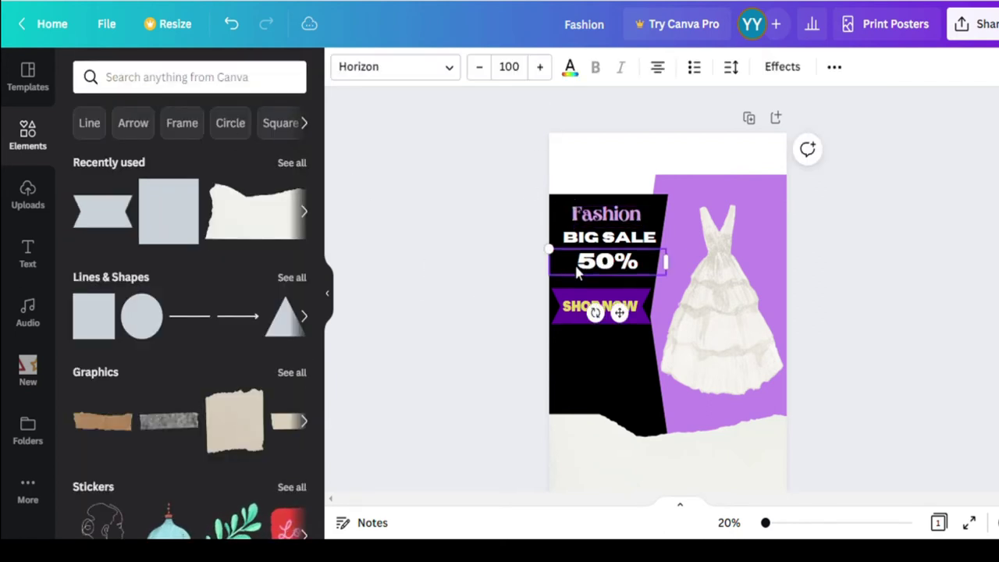
text(T)
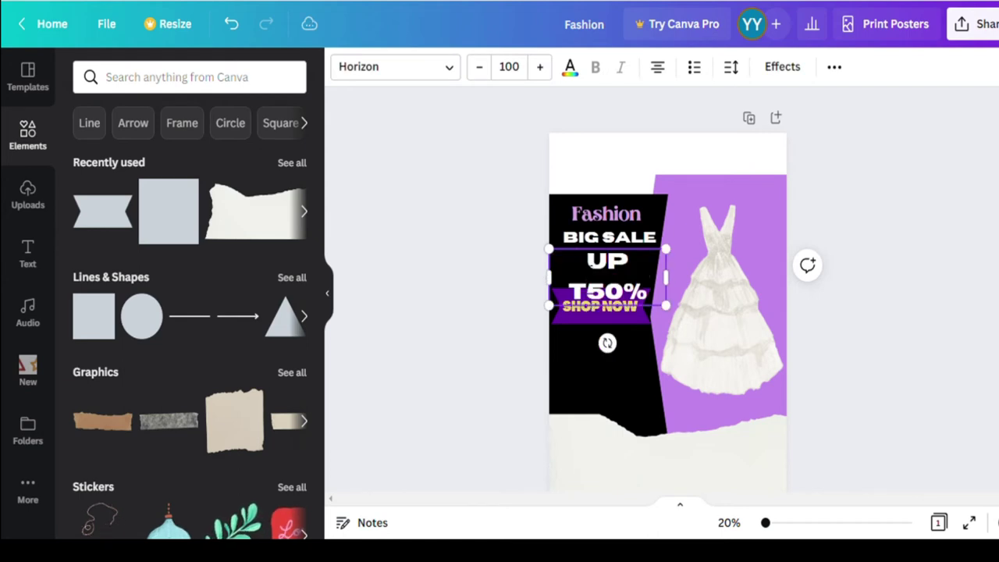
text(O)
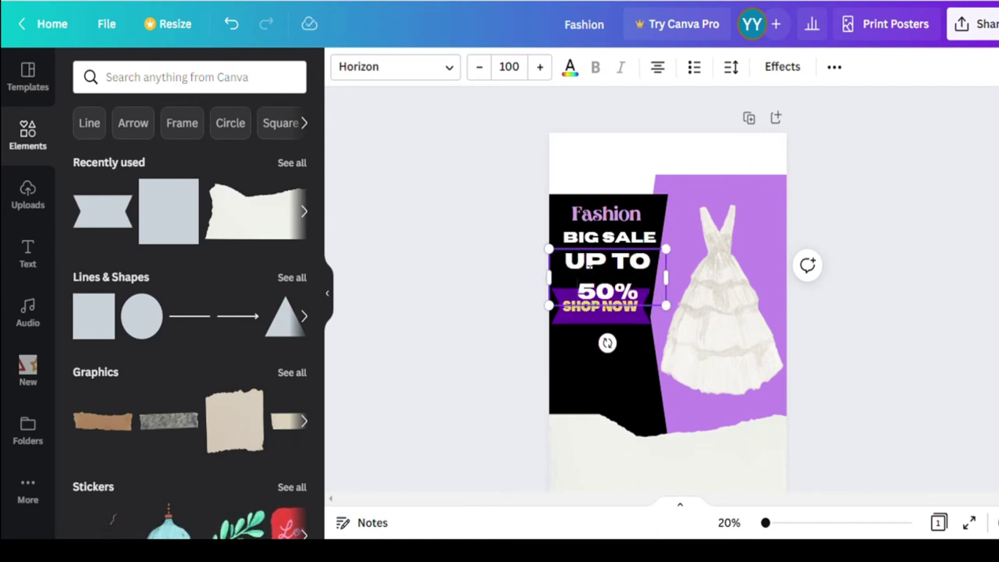
- Move the "SHOP NOW" banner and its text lower in the black shape and nudge "UP TO 50%" down below "BIG SALE"
click(635, 319)
drag(624, 328, 630, 383)
click(610, 285)
drag(610, 284, 615, 289)
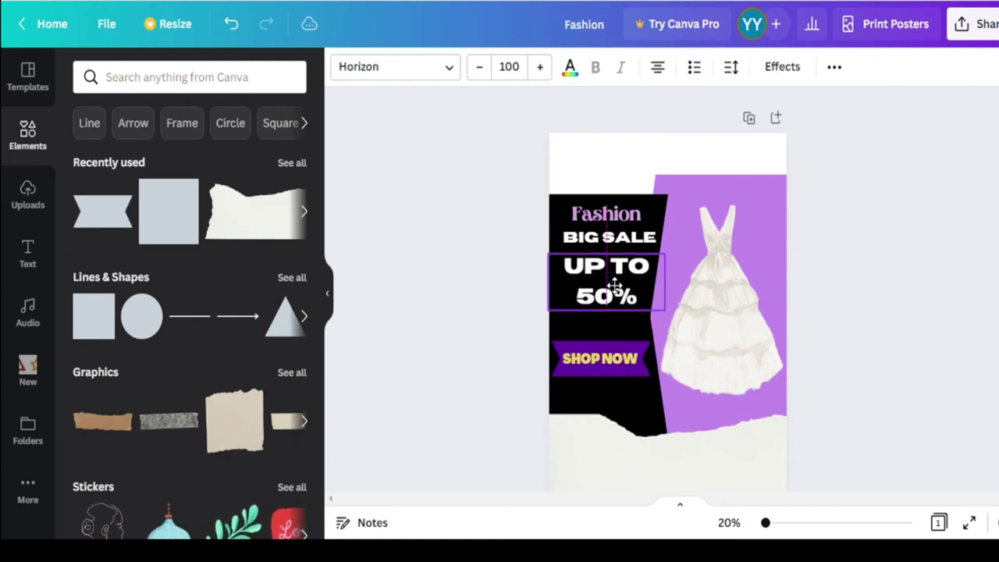
- Set the font size of the "UP TO 50%" text to 80
click(530, 81)
click(530, 80)
click(530, 80)
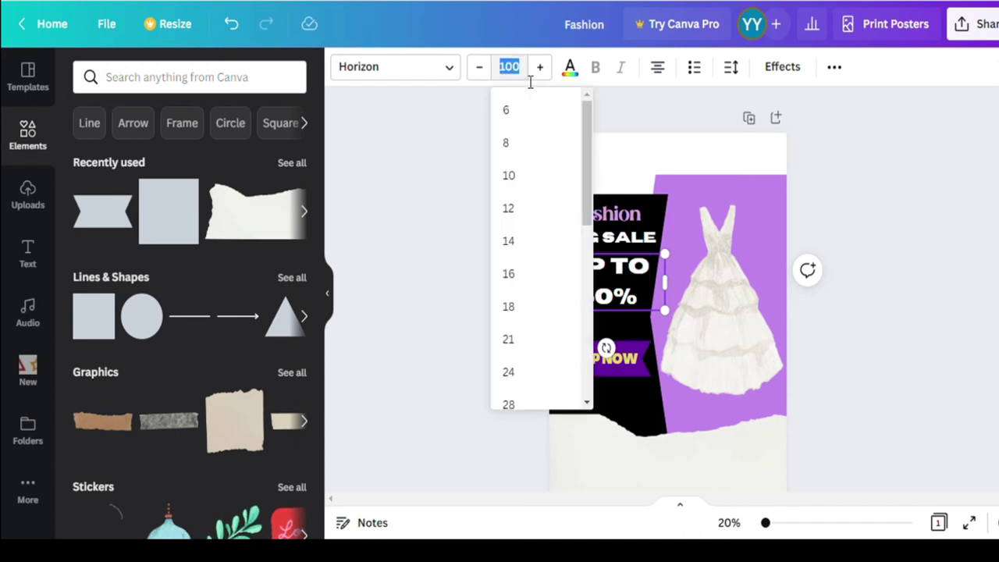
text(80)
key(Return)
click(480, 310)
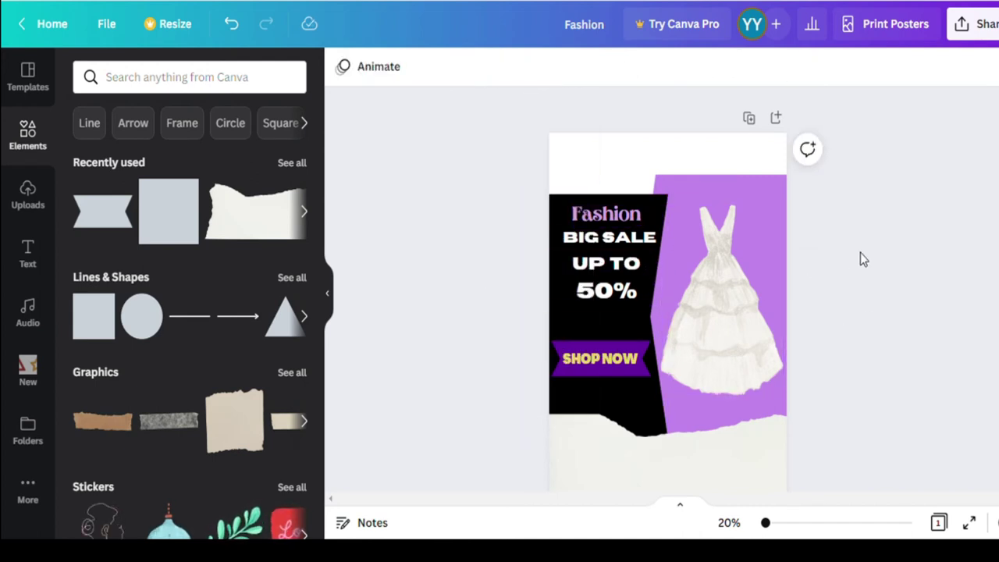
- Set the font of the "BIG SALE" heading to Alegreya Sans SC Black
click(618, 236)
click(451, 68)
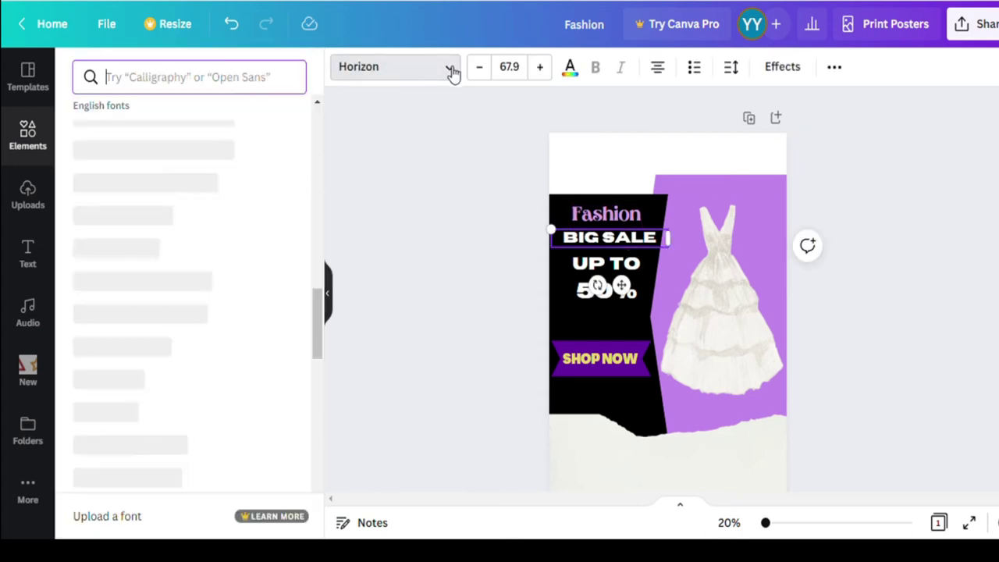
scroll(248, 340, down, 5)
scroll(249, 339, up, 4)
scroll(248, 337, down, 8)
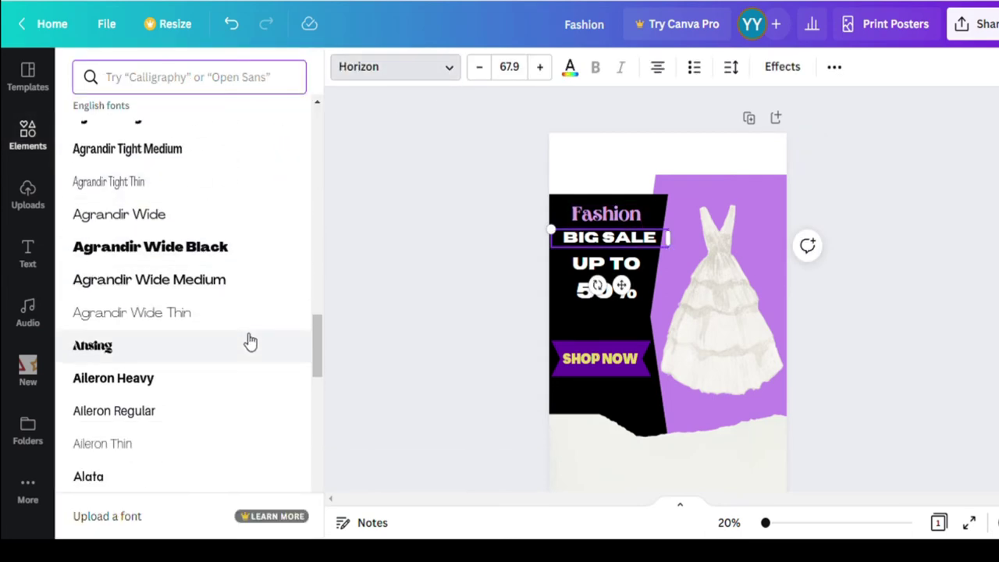
click(240, 377)
click(214, 247)
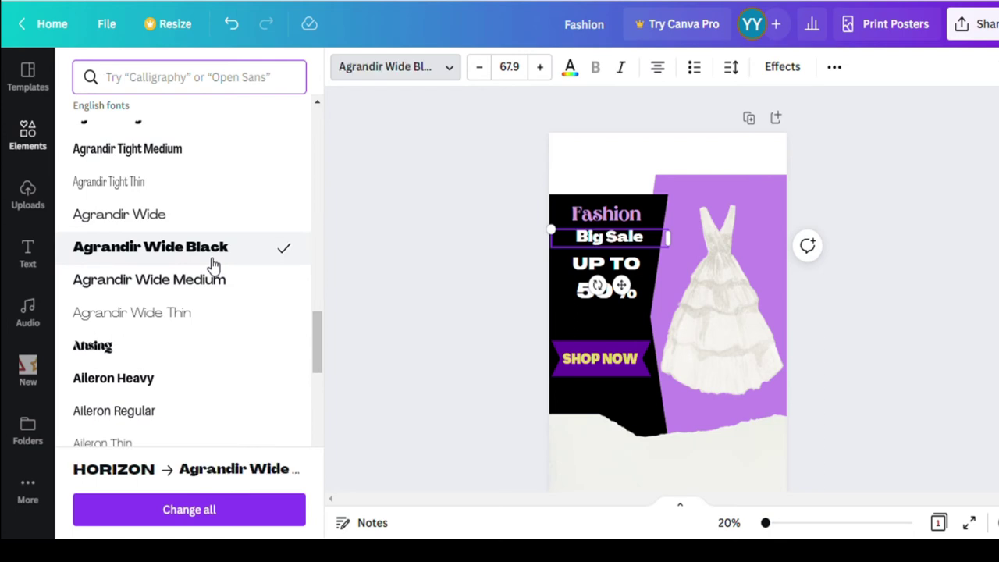
scroll(221, 329, down, 3)
scroll(205, 424, down, 3)
click(210, 372)
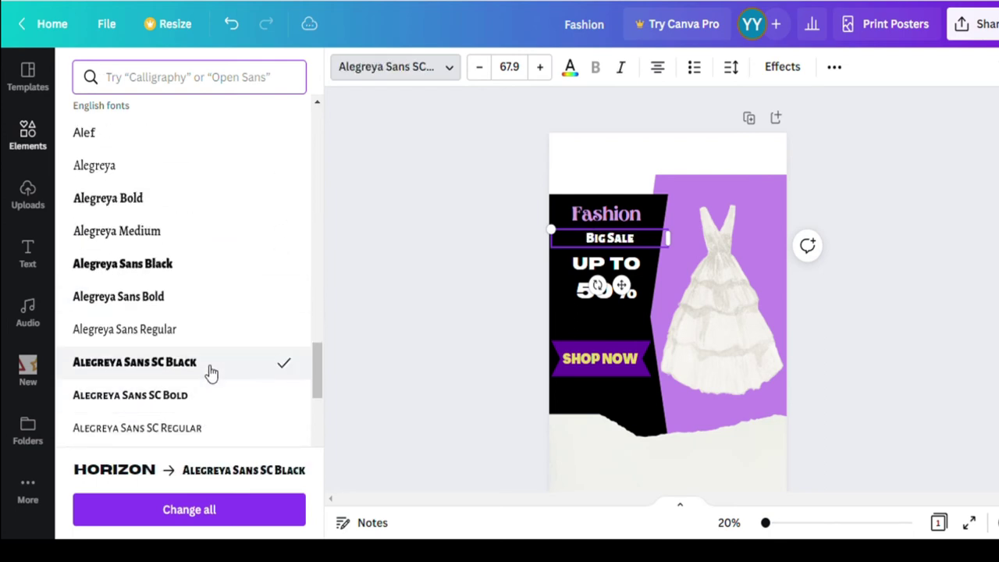
- Set the font size of the "Big Sale" heading to 100
click(521, 67)
text(100)
key(Return)
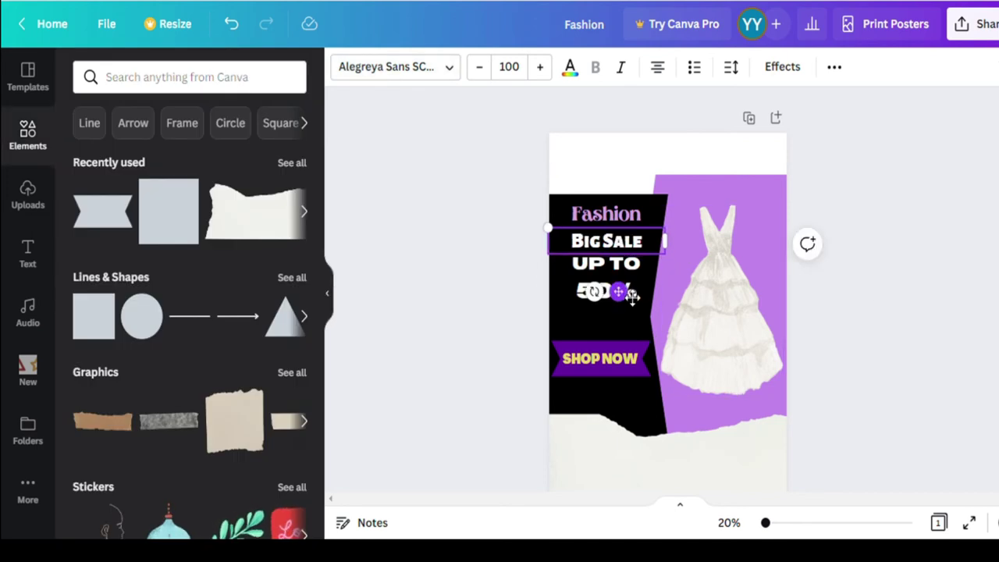
- Move "UP TO 50%" slightly lower and enlarge the "Big Sale" heading a little to fill the space above it
click(640, 287)
click(607, 241)
drag(551, 226, 528, 224)
click(887, 329)
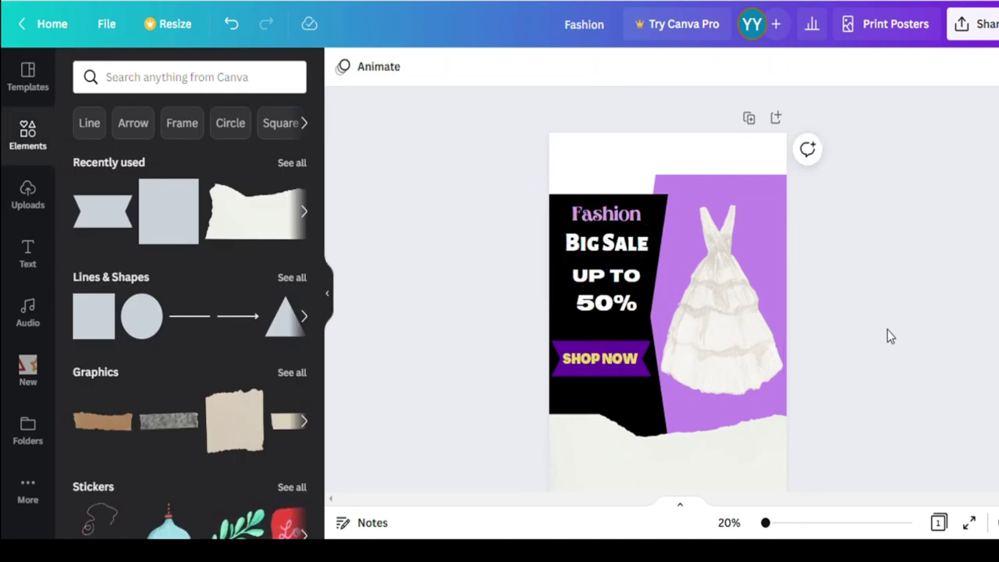
- Open the full set of shadow effects for the dress image
click(745, 330)
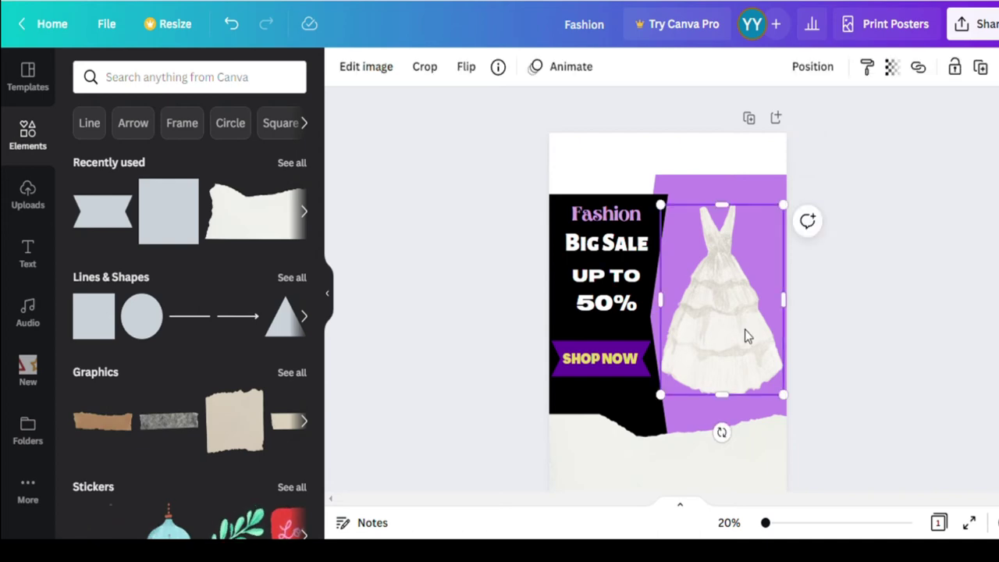
click(365, 67)
scroll(239, 341, down, 5)
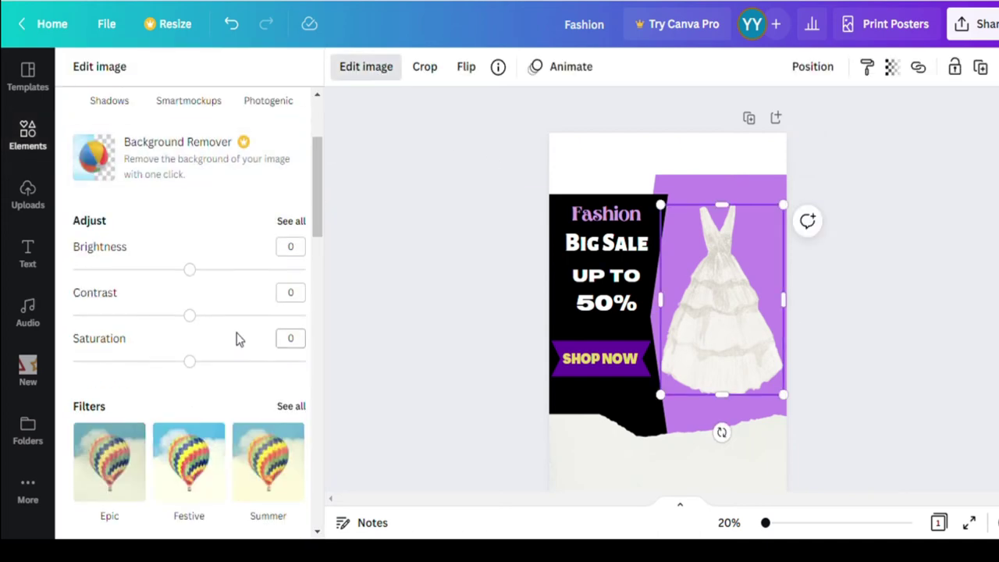
scroll(239, 341, down, 3)
click(290, 297)
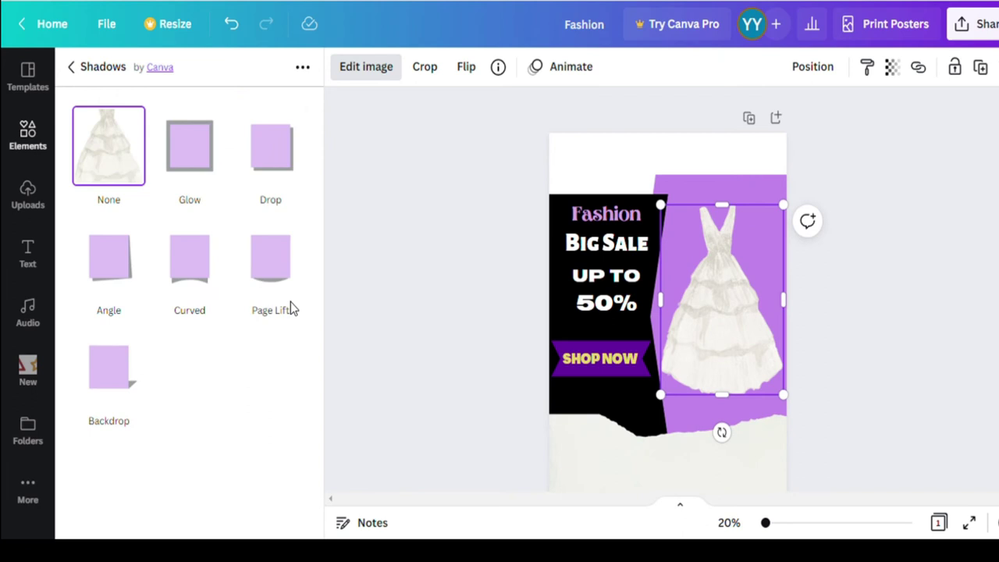
- Try the Glow, Drop, Page Lift, Curved, Angle and Backdrop shadows on the dress image
click(197, 177)
click(274, 187)
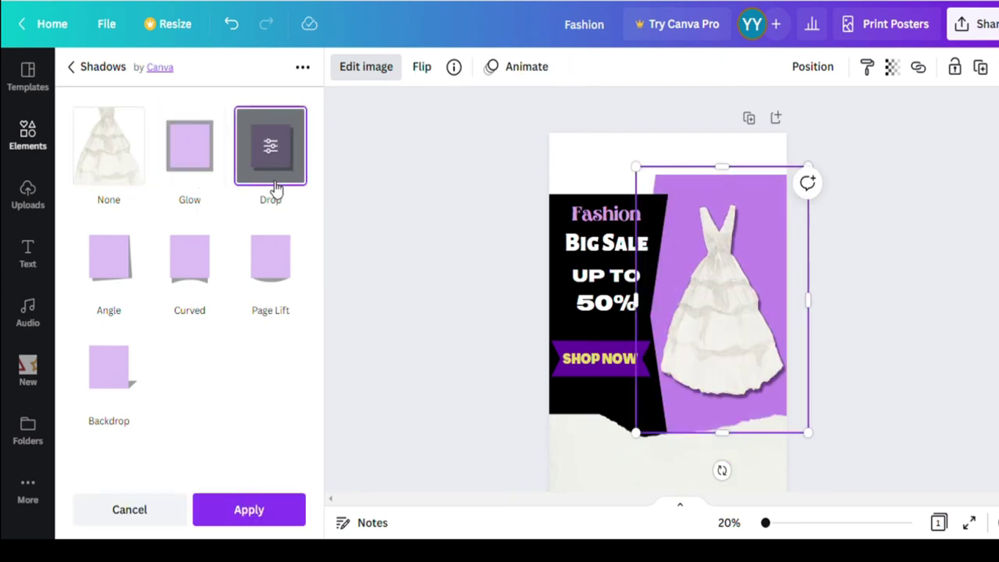
click(269, 263)
click(206, 273)
click(129, 279)
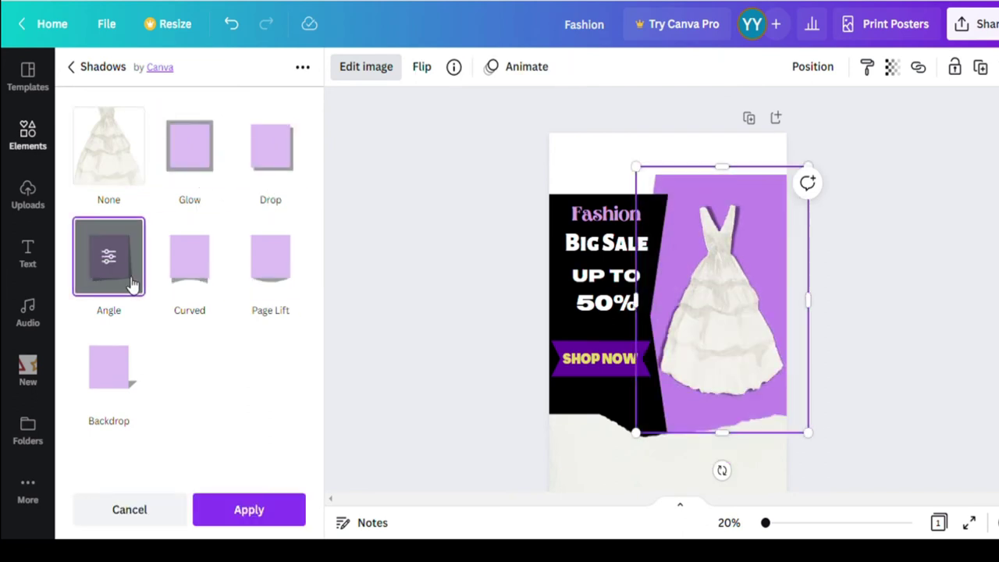
click(113, 382)
click(273, 261)
click(296, 149)
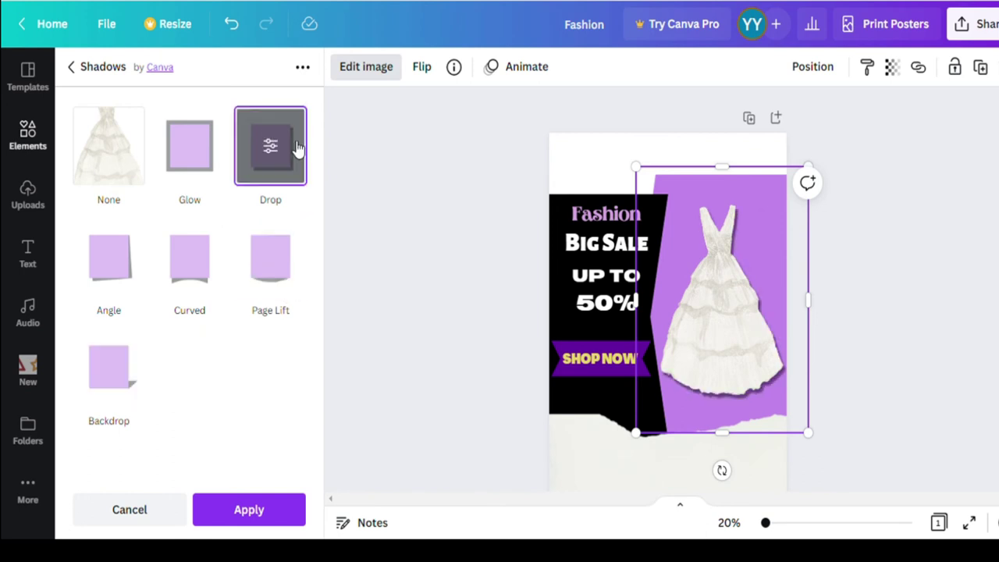
click(203, 158)
click(208, 255)
click(267, 257)
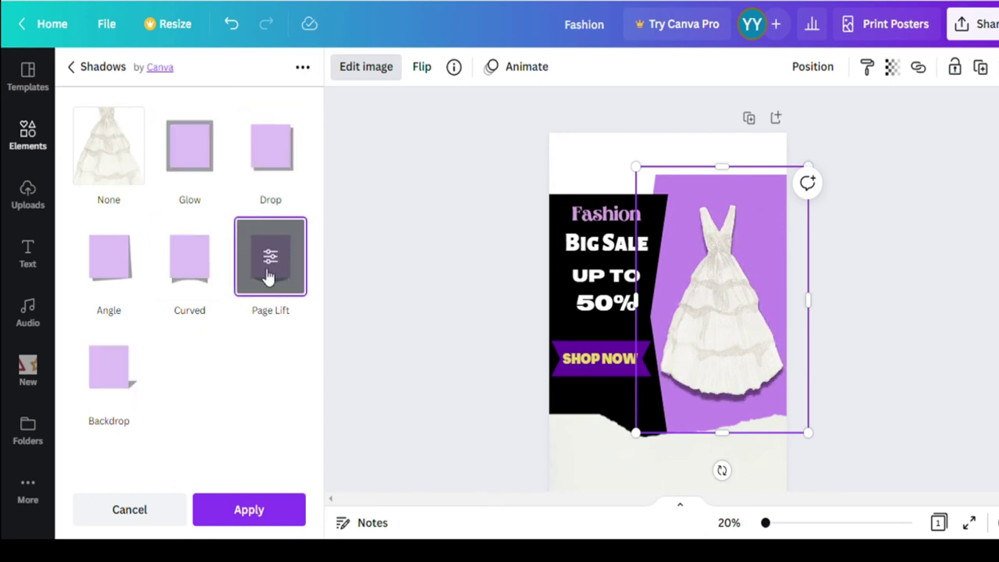
click(112, 260)
- Apply the Page Lift shadow to the dress image
click(270, 258)
click(249, 509)
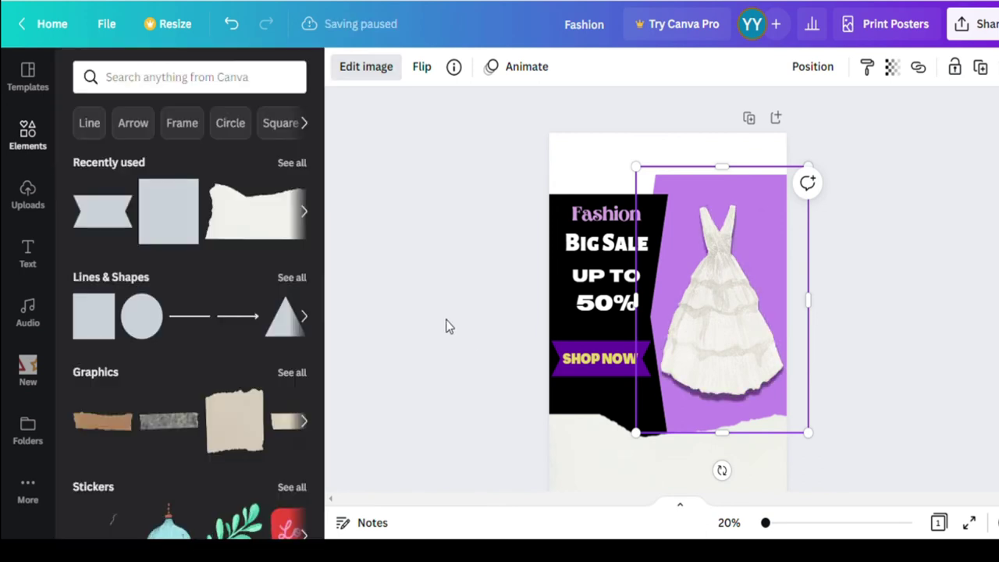
click(915, 340)
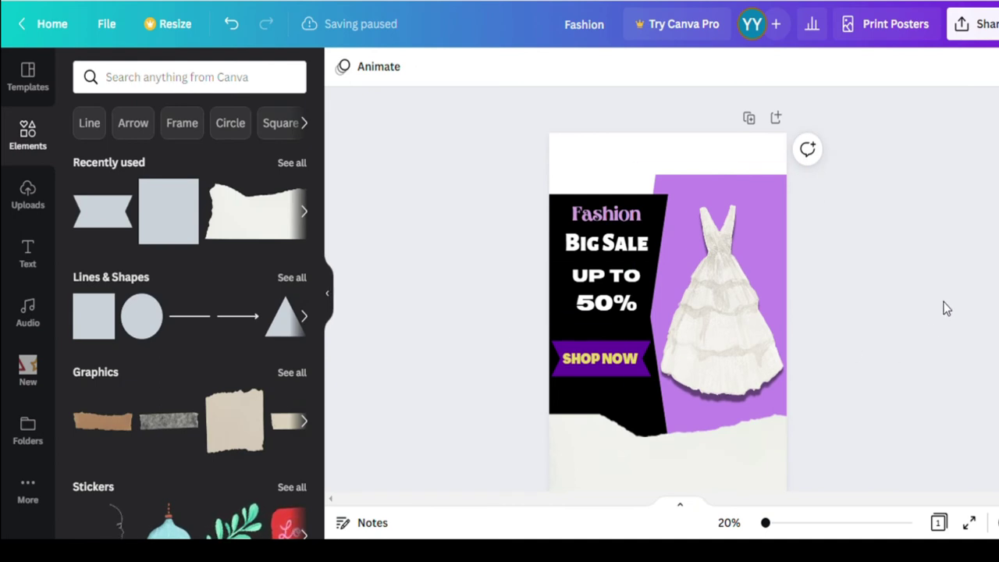
- Add a heading reading "LOGO" and place it in the white area above the black shape
click(39, 256)
click(286, 163)
text(LOGO)
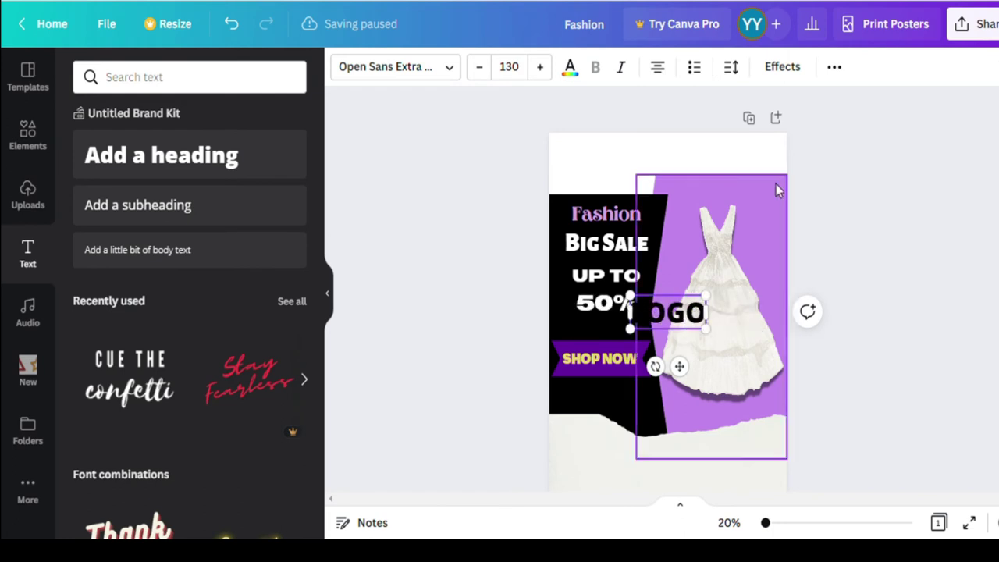
key(Escape)
drag(690, 331, 615, 182)
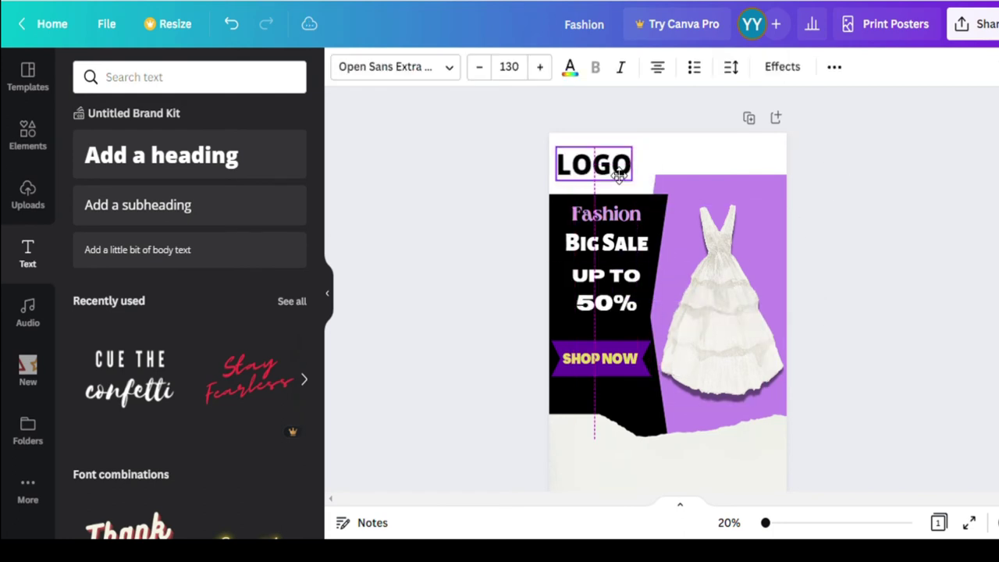
- Set the "LOGO" text to the Alfa Slab One font and shrink it to a size of about 106
click(455, 74)
scroll(239, 299, down, 5)
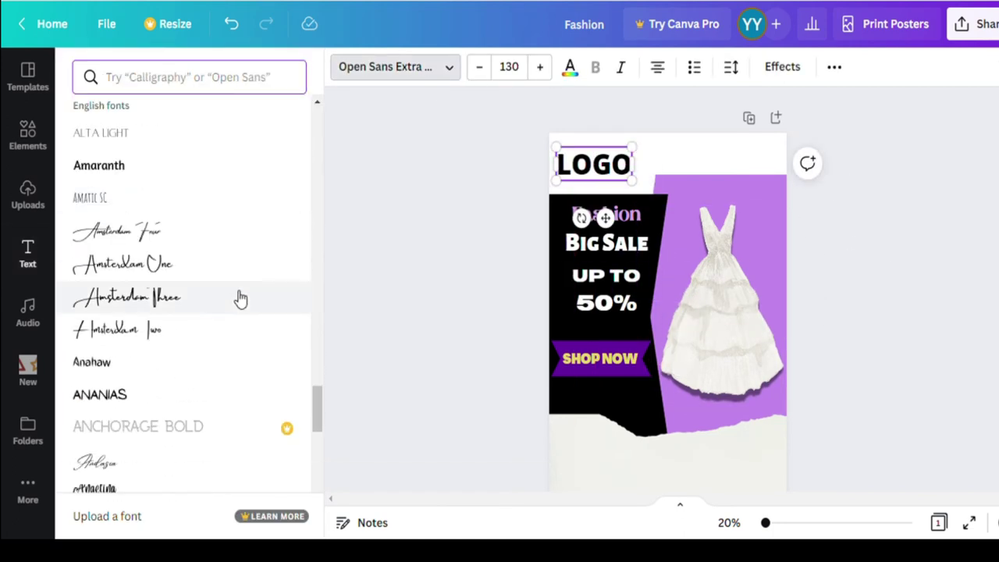
scroll(239, 299, up, 3)
click(232, 148)
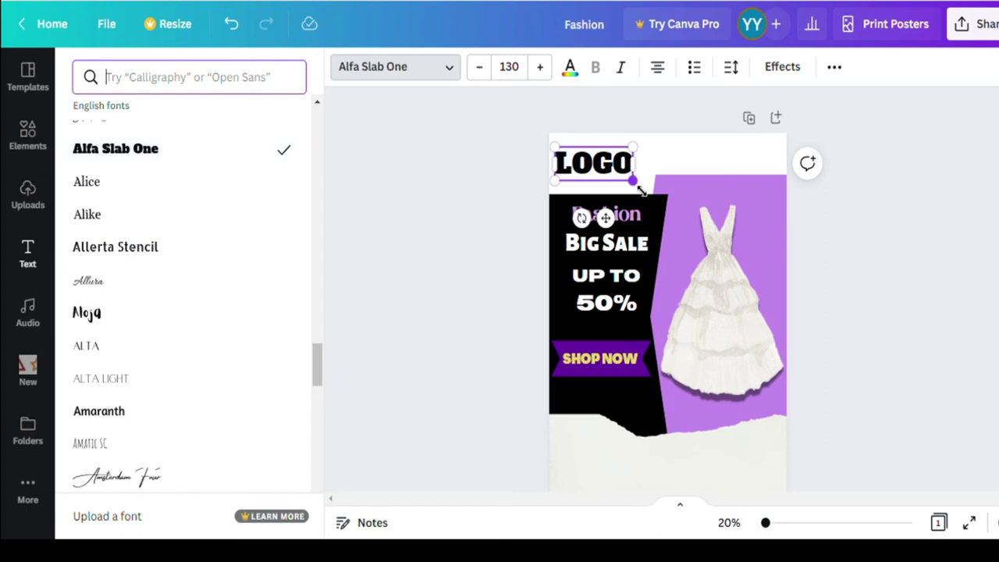
drag(635, 183, 623, 178)
scroll(846, 284, down, 2)
scroll(846, 284, up, 1)
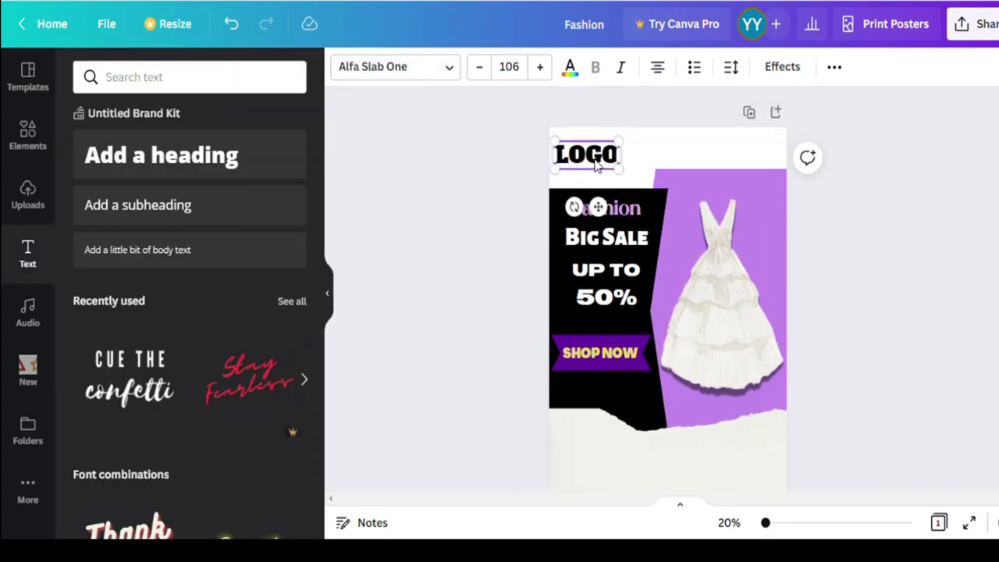
click(875, 304)
- Add a heading reading "Follow us", shrink it to about size 61.7 and place it at the left of the torn paper
scroll(874, 304, down, 2)
click(160, 154)
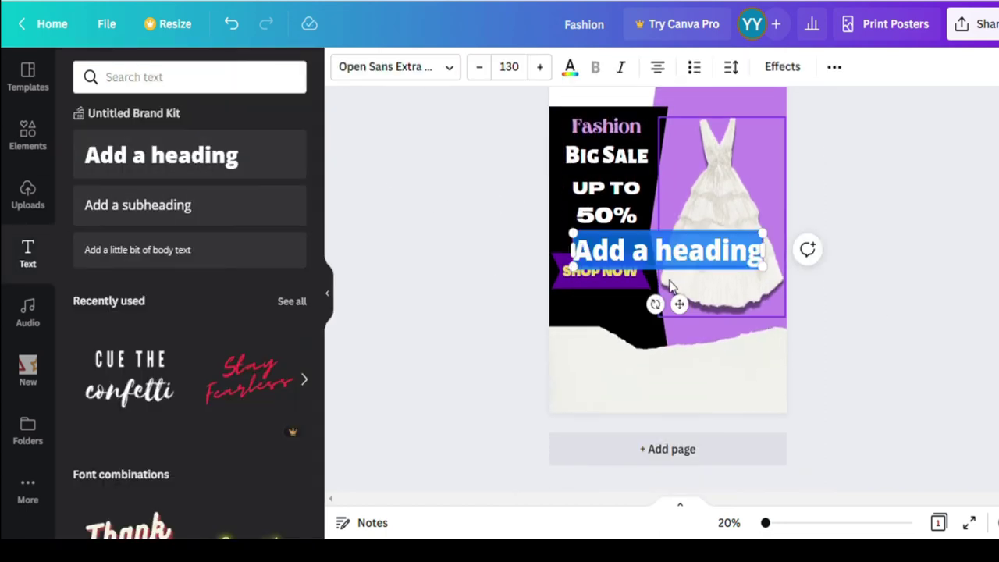
text(Follow us)
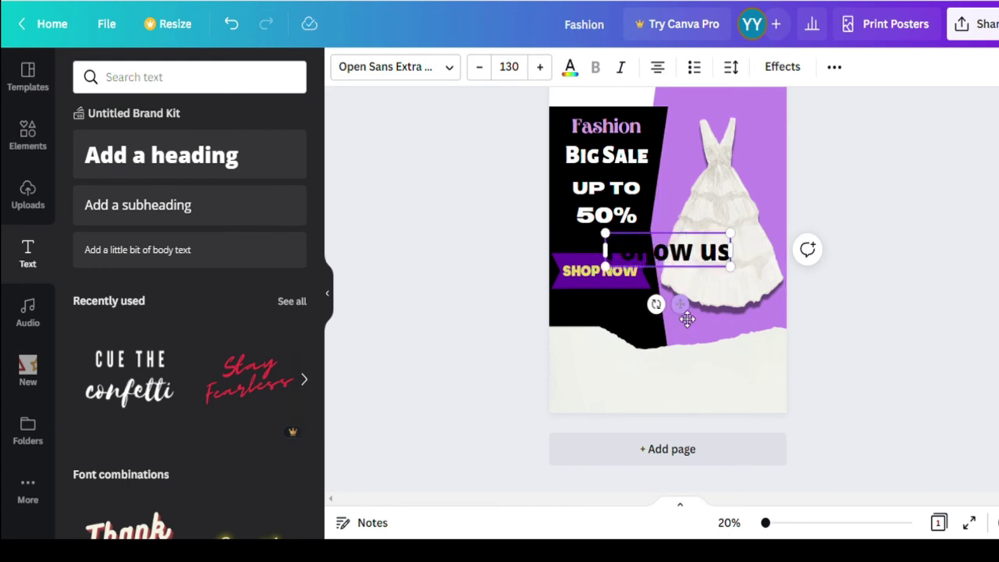
drag(684, 317, 640, 429)
drag(682, 382, 618, 367)
- Set the "Follow us" text to the Angelina font and enlarge it slightly on the torn paper
click(430, 70)
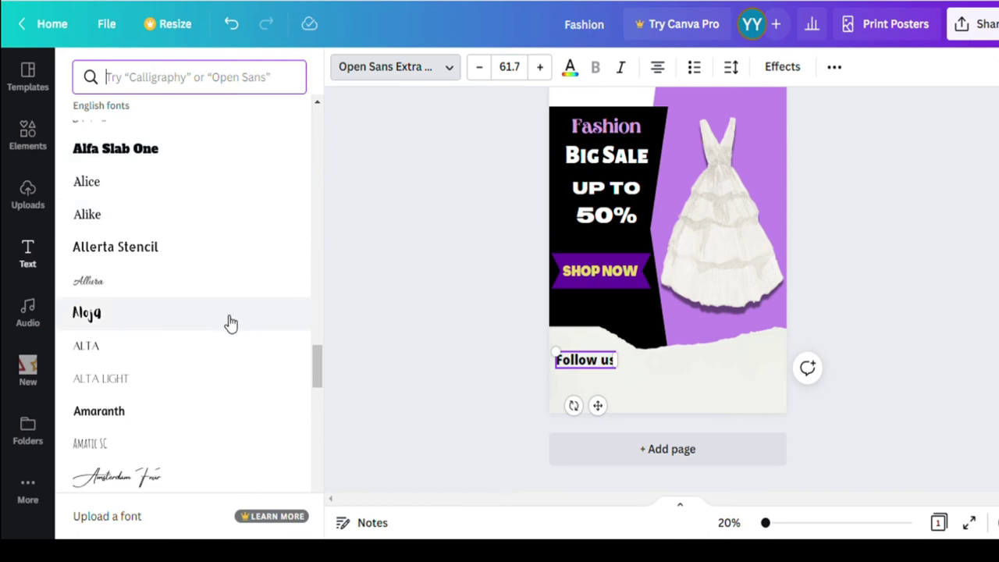
click(232, 283)
scroll(223, 382, up, 8)
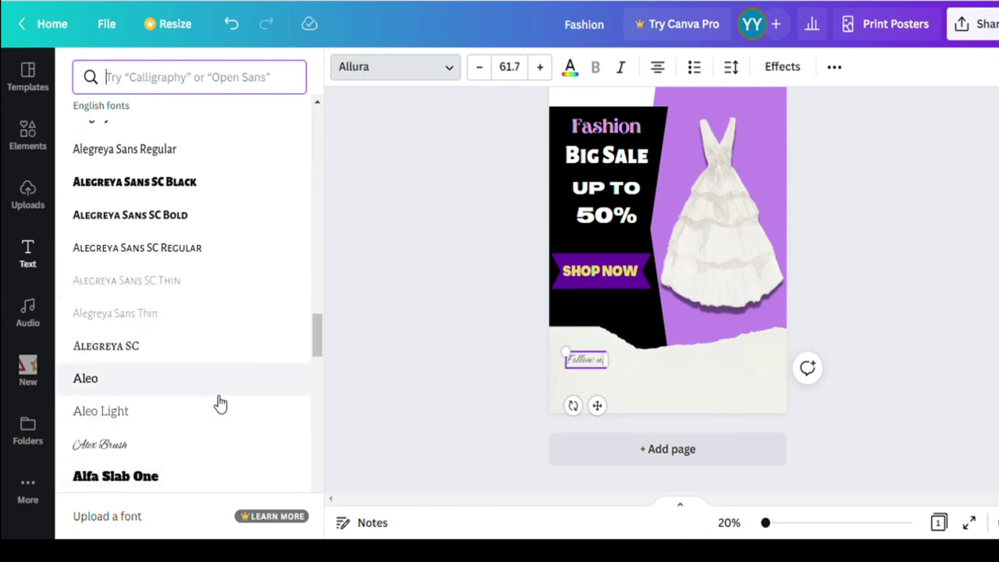
scroll(281, 331, up, 10)
scroll(277, 339, down, 11)
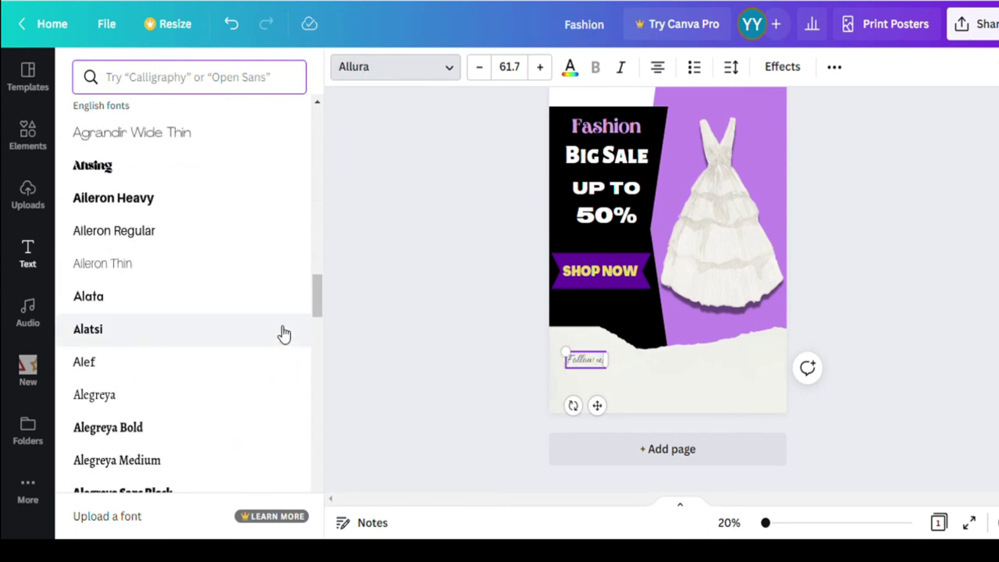
scroll(219, 361, down, 15)
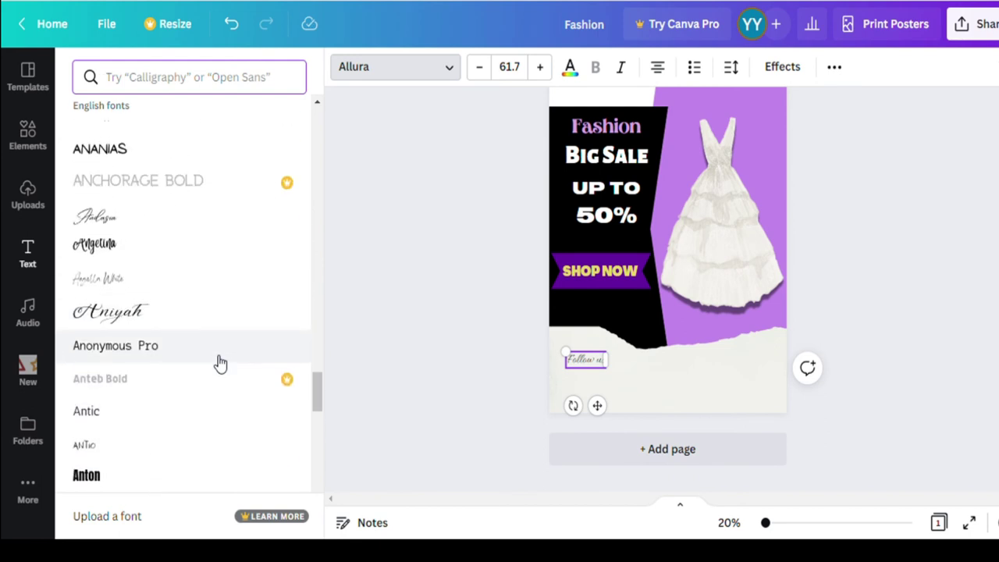
click(207, 265)
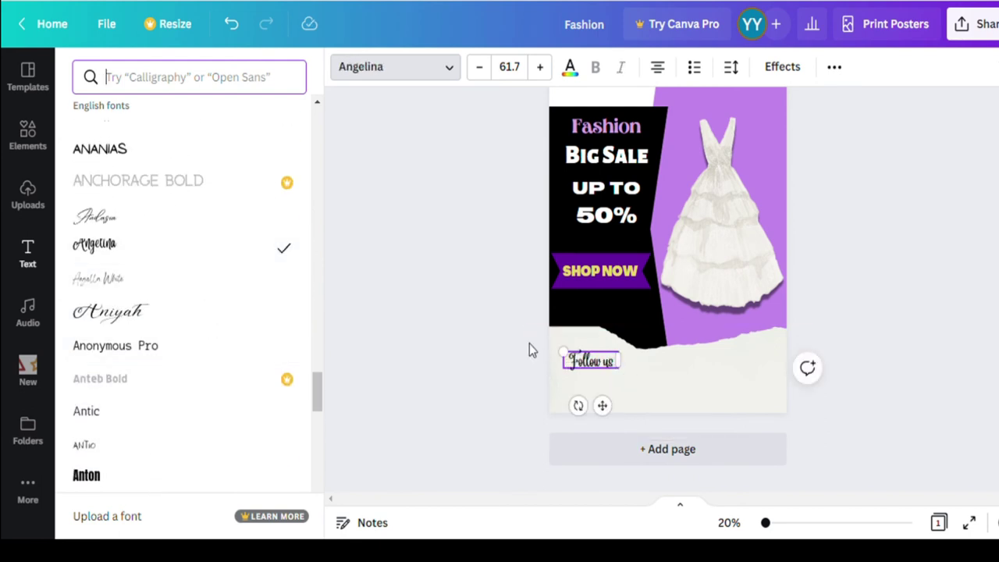
drag(559, 351, 552, 346)
drag(604, 366, 617, 372)
click(455, 297)
- Search the elements for "facebook" and add the round blue Facebook icon to the poster
click(47, 134)
click(154, 89)
text(facebook)
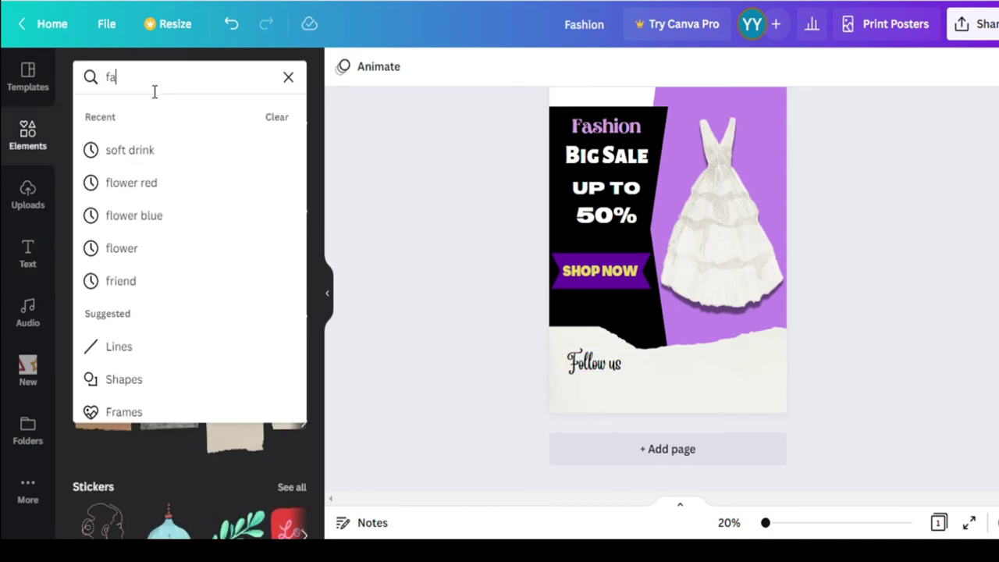
key(Return)
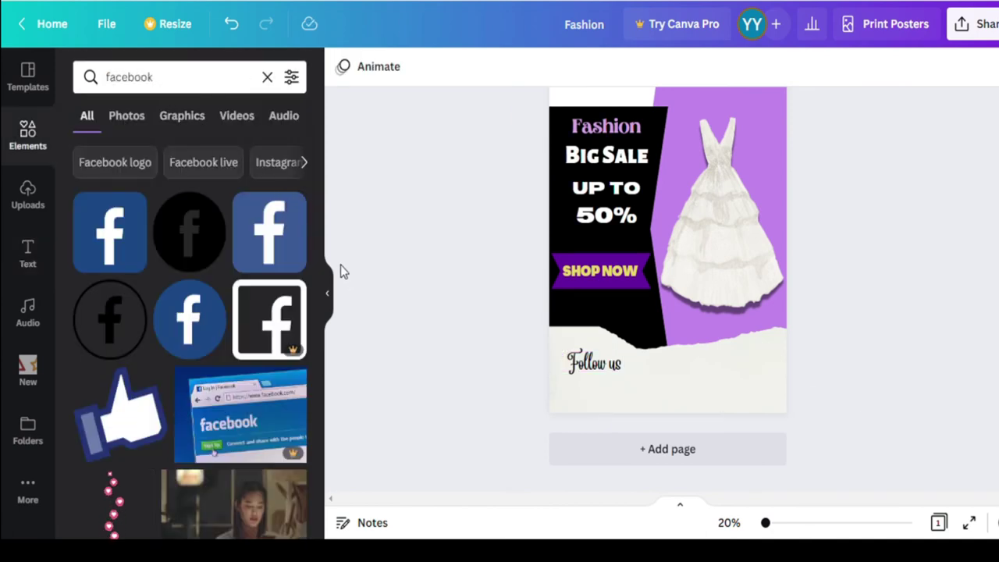
scroll(227, 280, down, 4)
scroll(228, 279, up, 4)
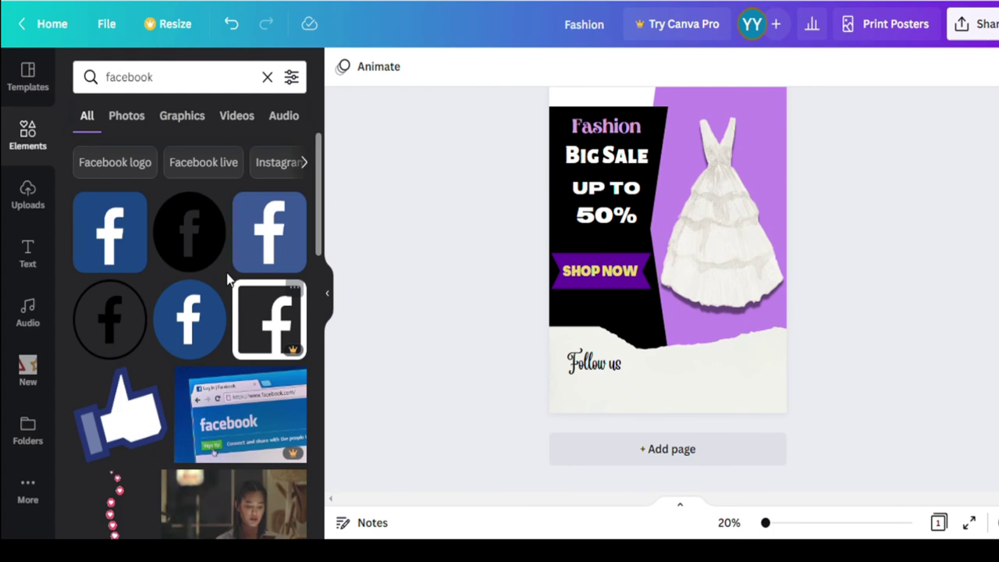
click(201, 319)
- Shrink the Facebook icon and place it directly below the "Follow us" text
drag(715, 176, 599, 397)
drag(766, 523, 771, 525)
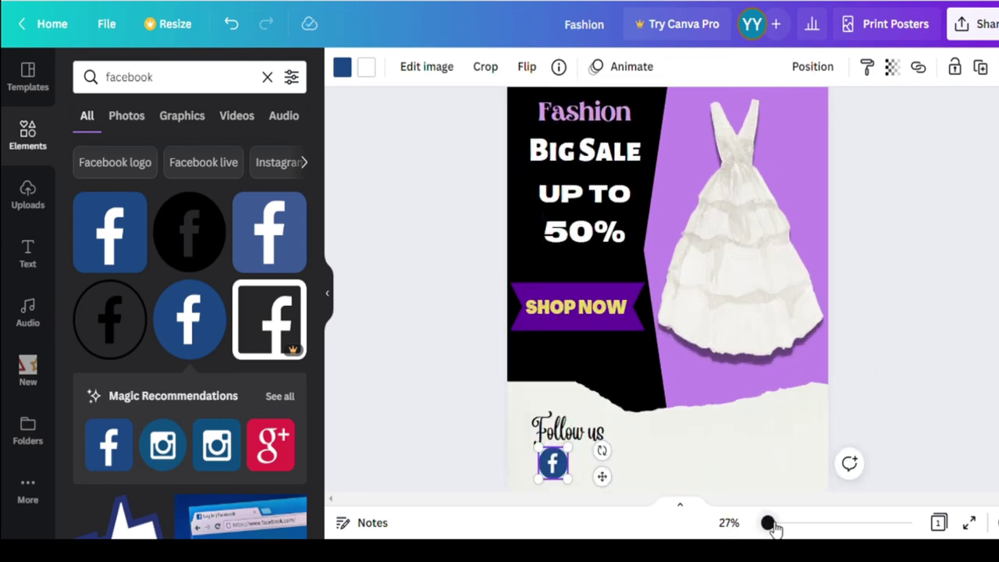
scroll(637, 410, down, 3)
click(593, 339)
- Search the elements for "instagram", add the gradient square Instagram icon and shrink it to fit beside the Facebook icon
click(219, 87)
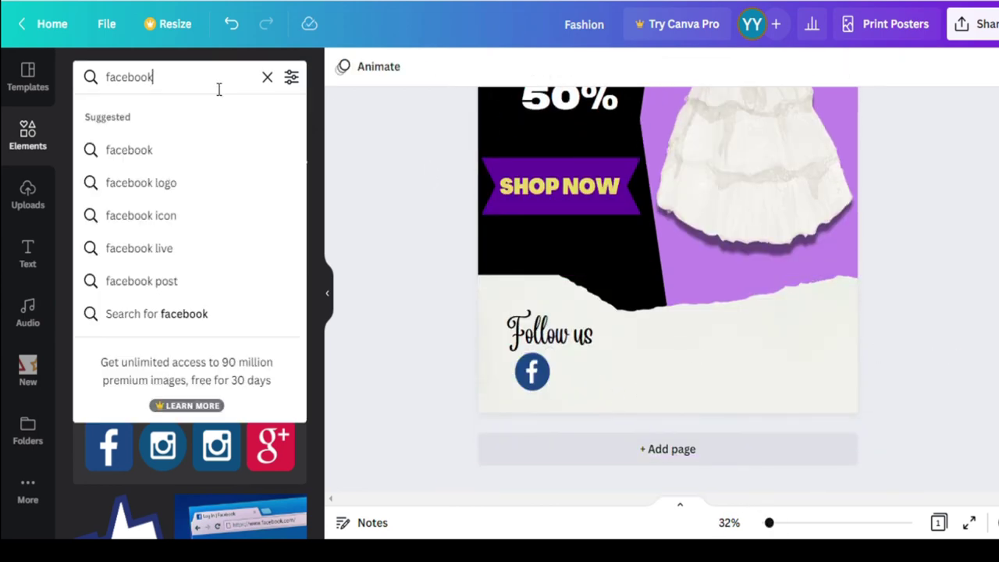
key(ctrl+a)
text(isstagr)
key(BackSpace)
key(BackSpace)
key(BackSpace)
key(BackSpace)
key(BackSpace)
key(BackSpace)
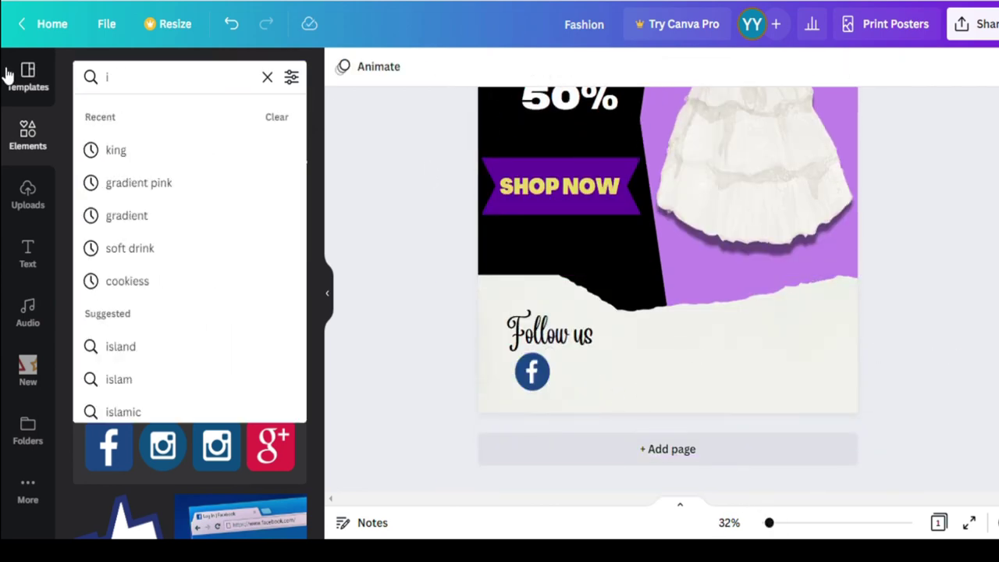
text(nstagram)
key(Return)
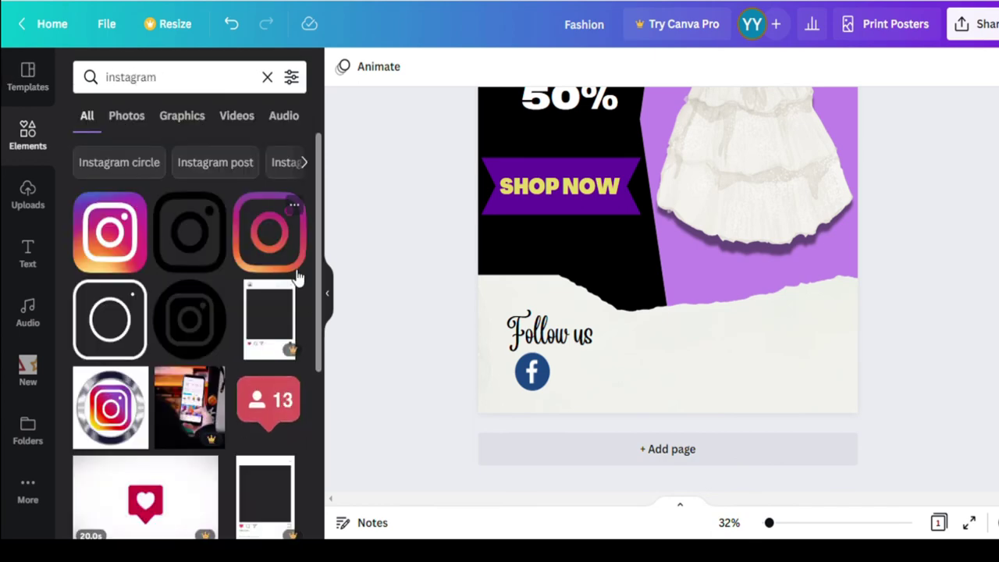
click(109, 231)
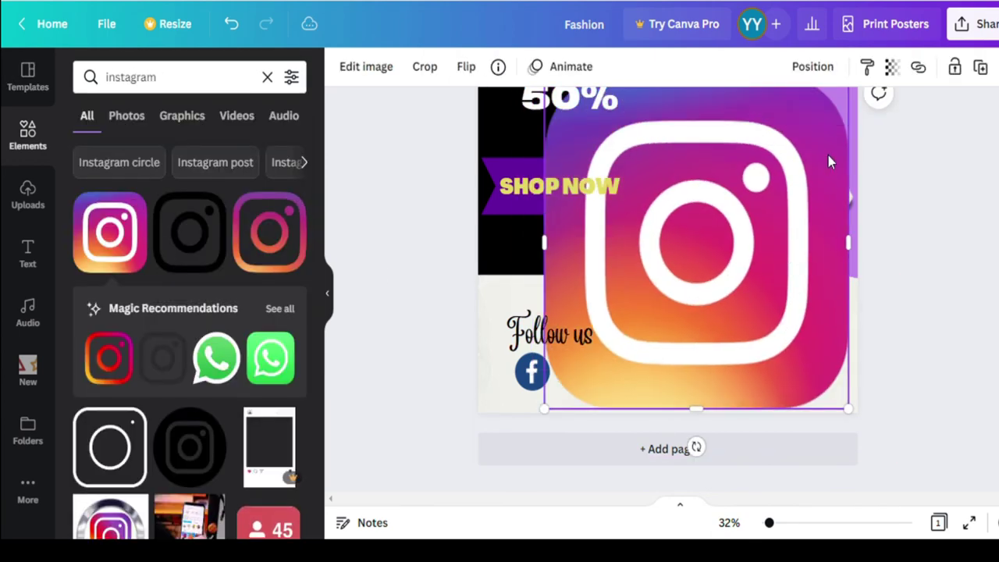
drag(828, 155, 837, 199)
drag(857, 118, 587, 378)
- Search the elements for "twitter", add the round blue Twitter icon and shrink it beside the Instagram icon
double_click(130, 77)
text(twitter)
key(Return)
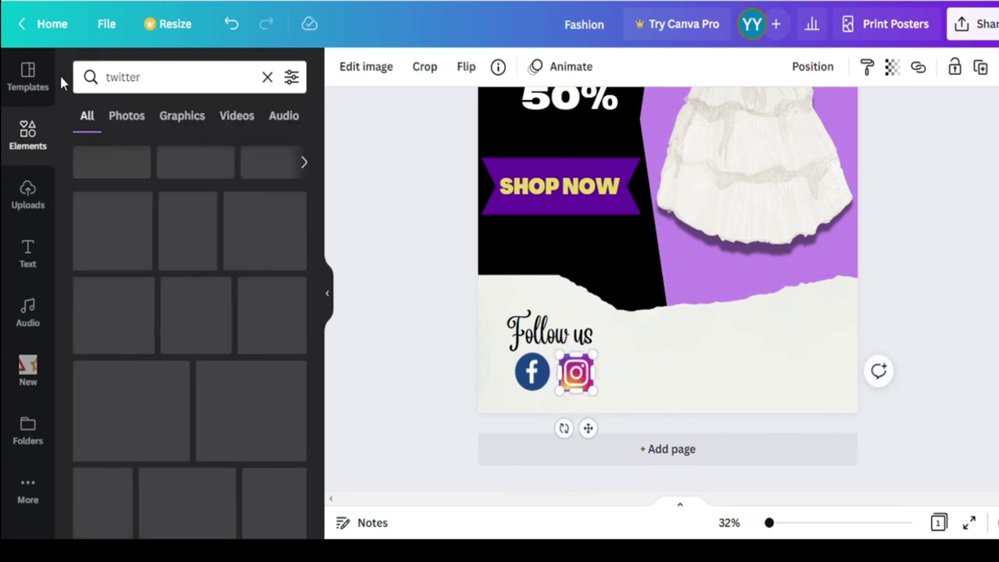
click(186, 235)
drag(718, 176, 729, 352)
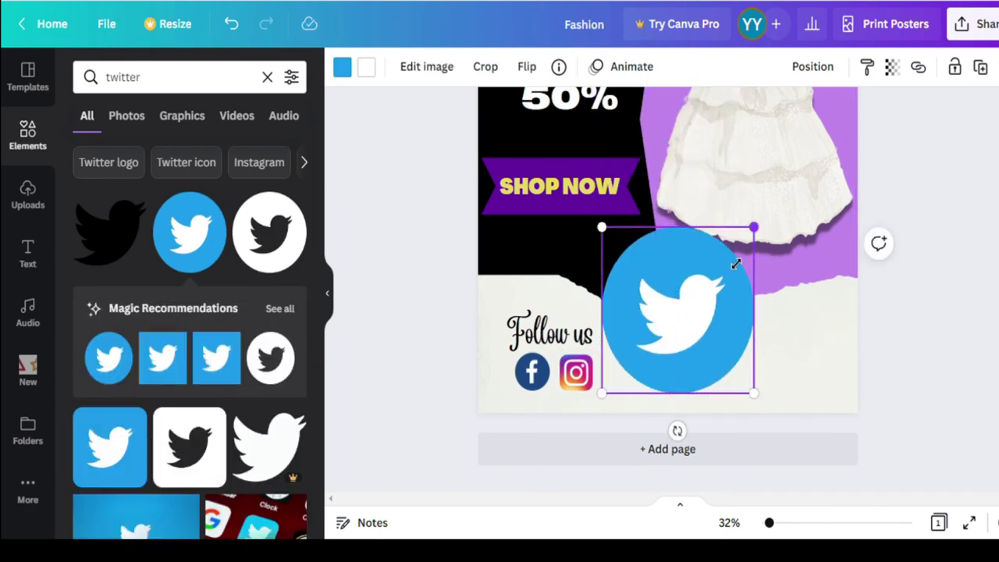